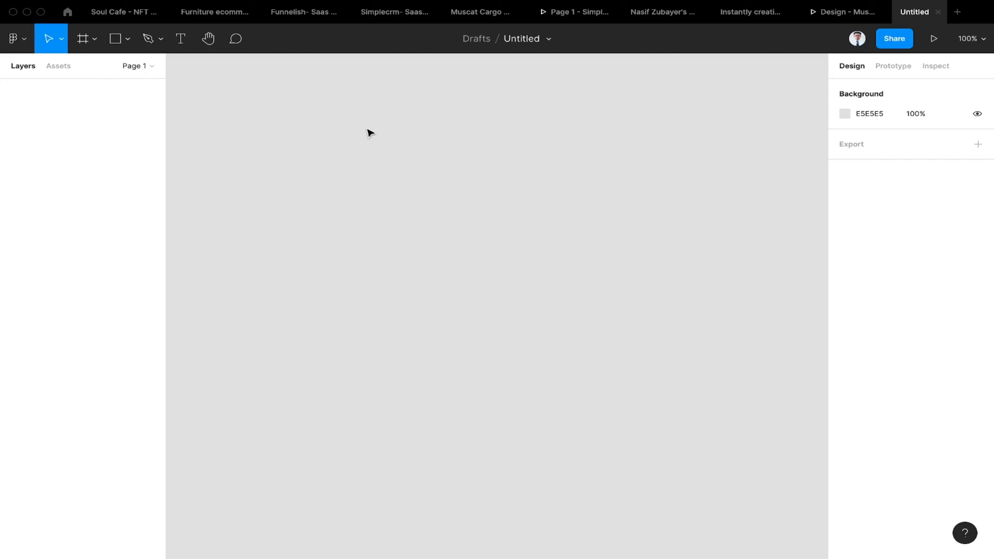
Step: Draw a frame about 402 × 345 on the empty canvas and set its width to 1920
click(97, 45)
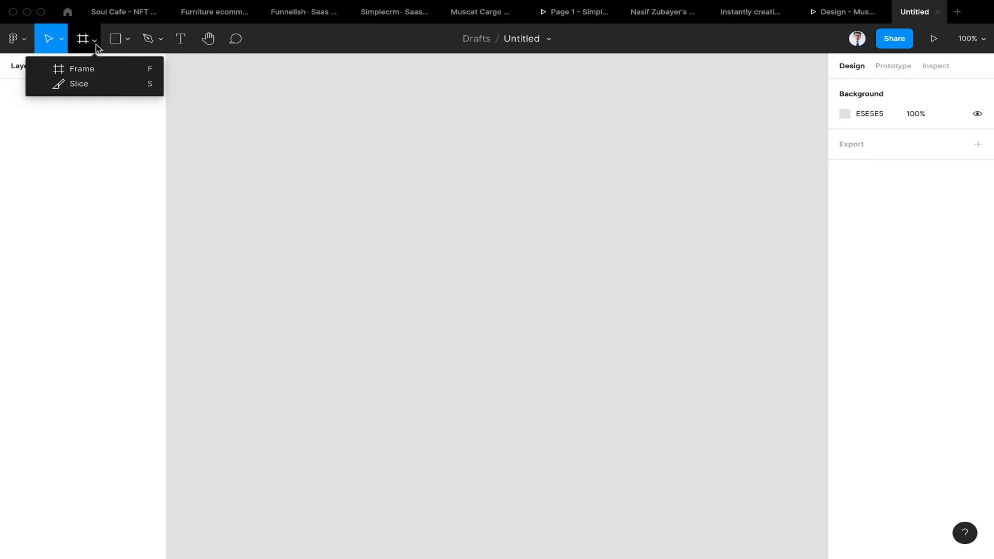
click(101, 70)
drag(393, 137, 669, 351)
click(605, 113)
click(595, 179)
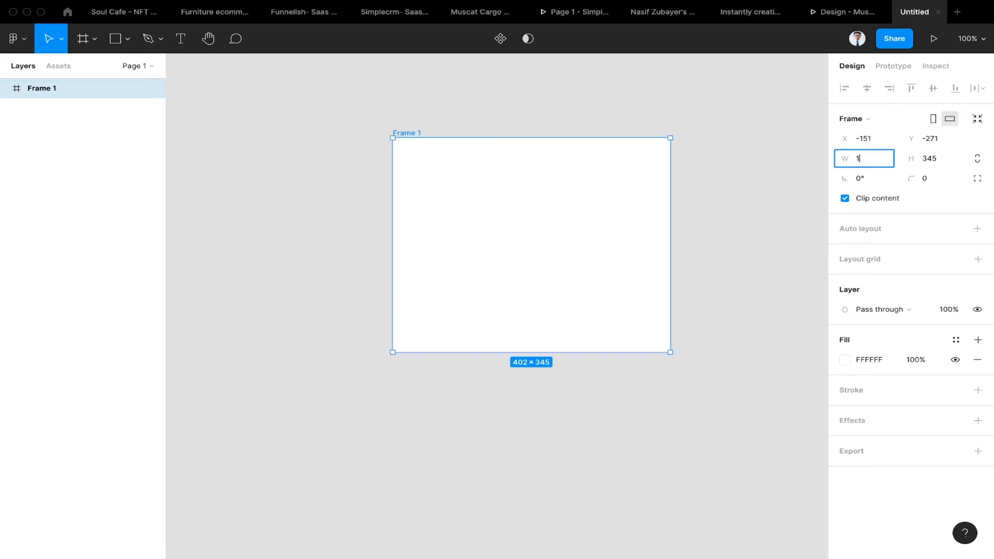
text(1920)
key(Return)
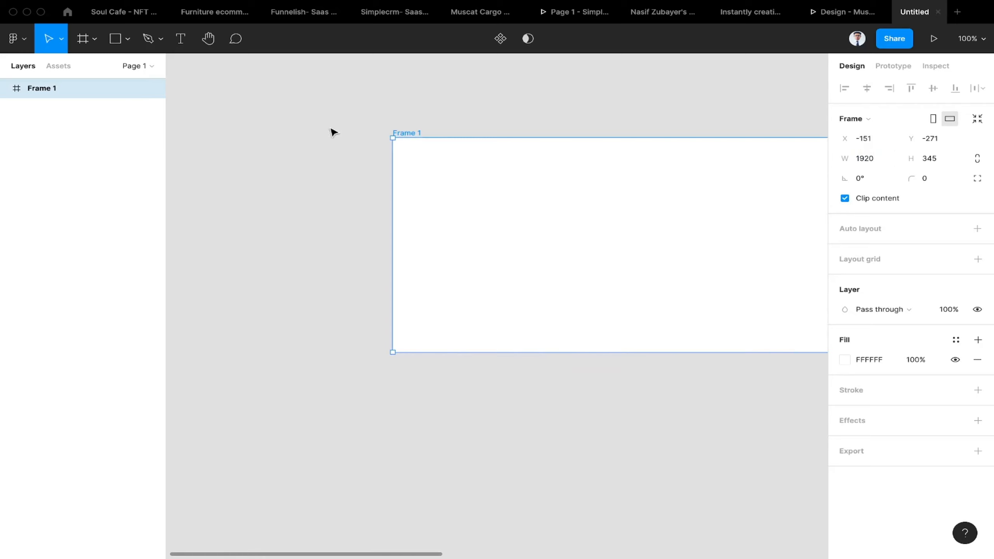
Step: Extend the frame's bottom edge downward to roughly twice its original height
scroll(333, 131, down, 2)
scroll(352, 135, down, 2)
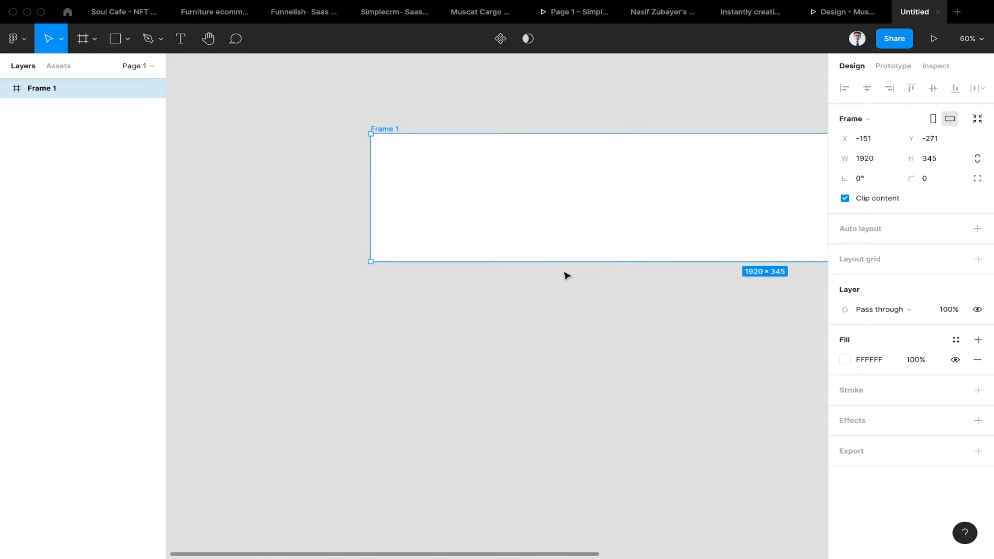
drag(562, 266, 563, 406)
click(307, 192)
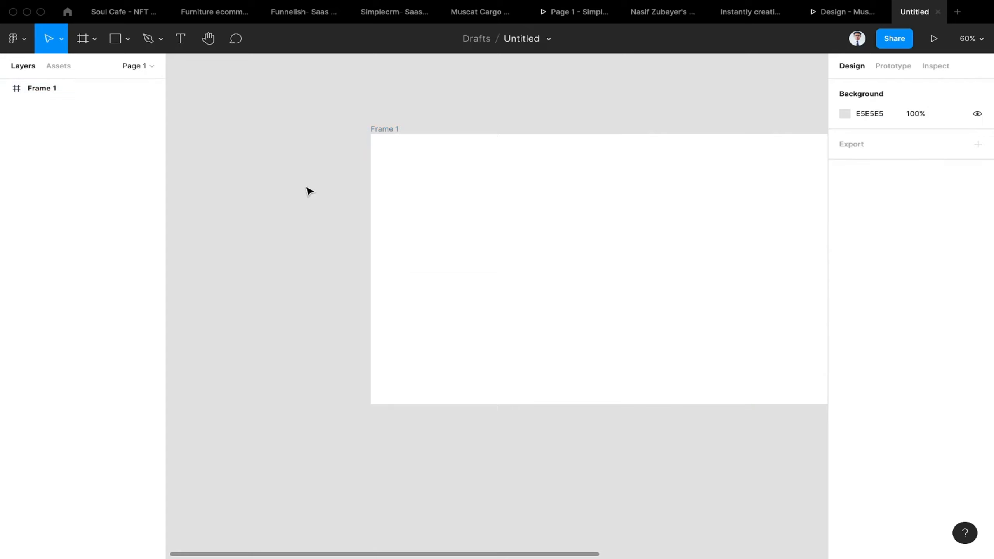
scroll(250, 173, down, 2)
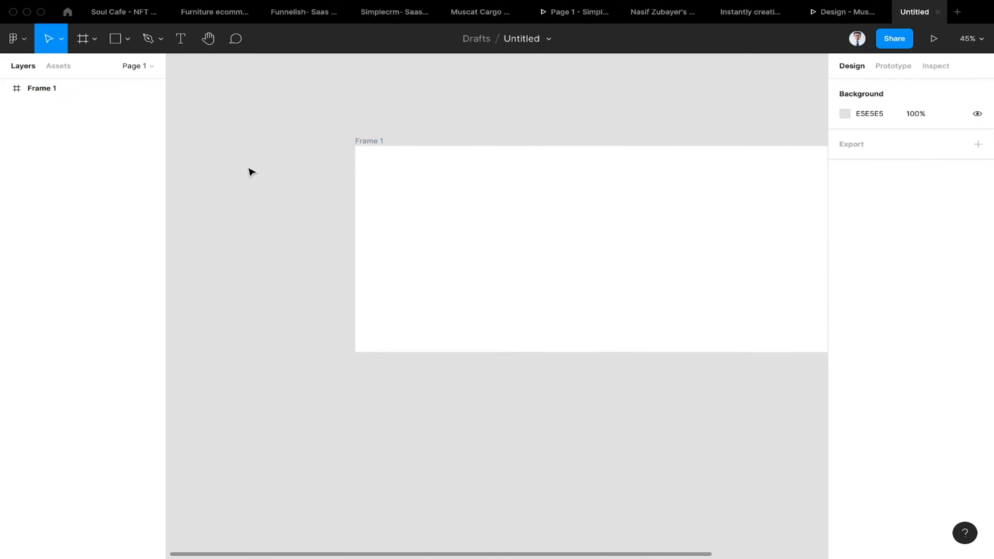
click(93, 41)
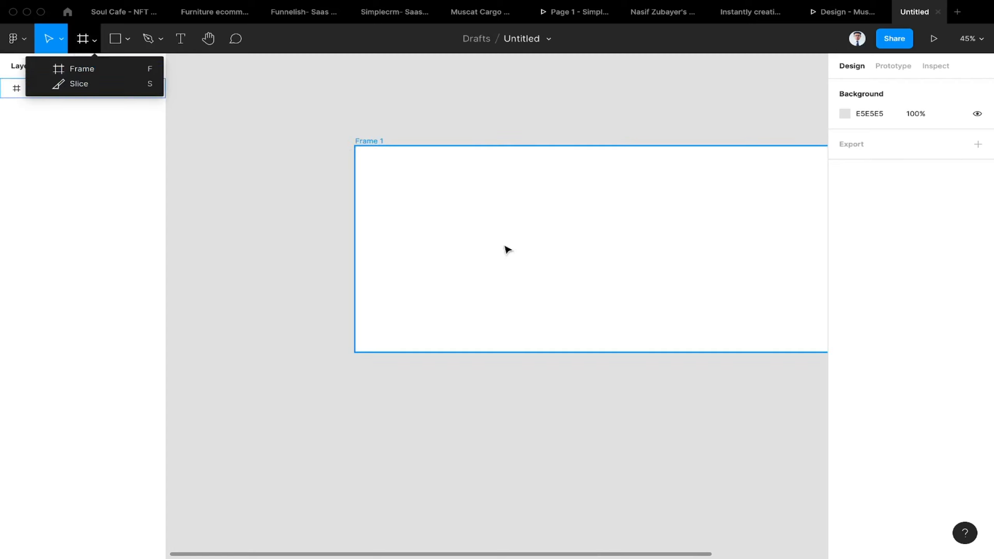
click(291, 126)
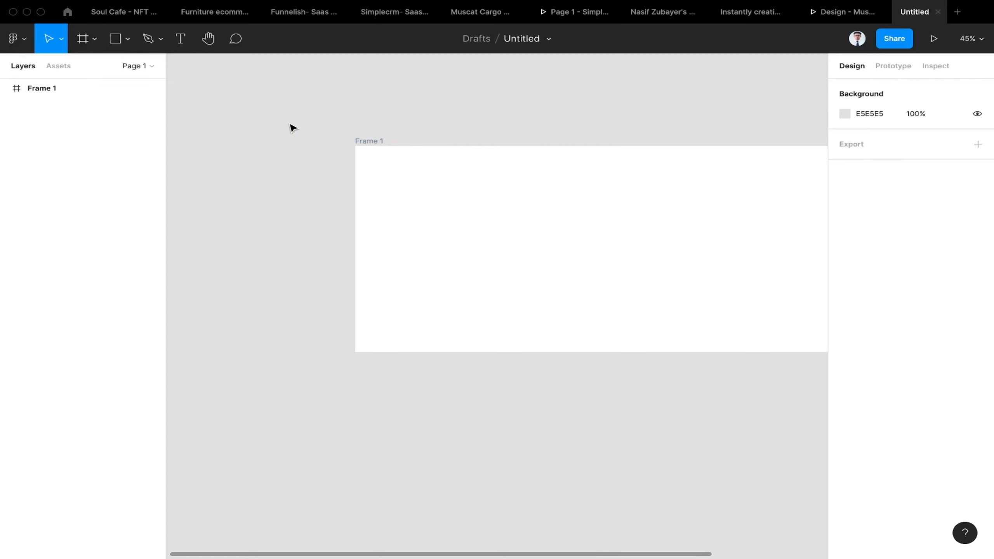
Step: Draw a rectangle about 388 × 265 inside the frame and move it near the frame's top-left corner, at about X 94, Y 77
click(117, 41)
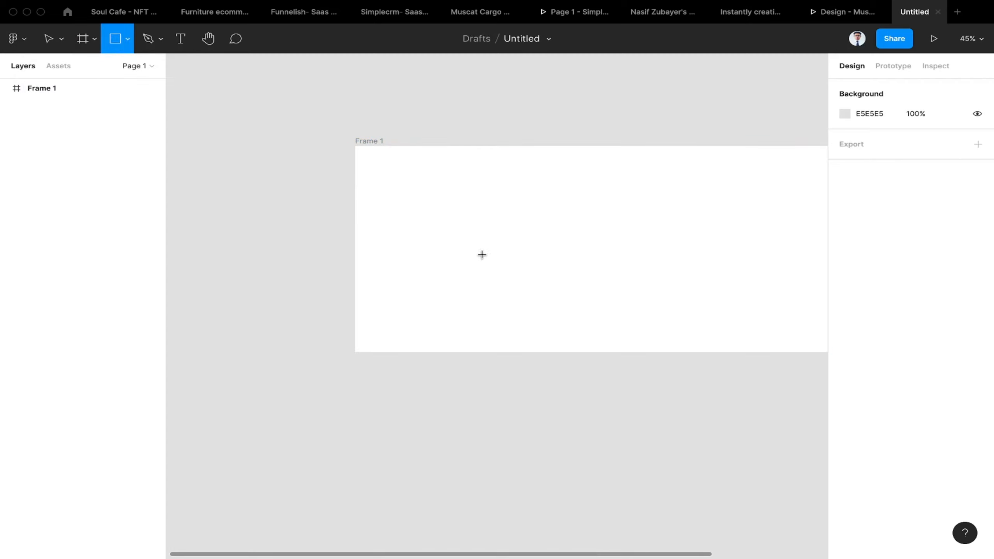
drag(405, 188, 526, 249)
drag(492, 219, 461, 242)
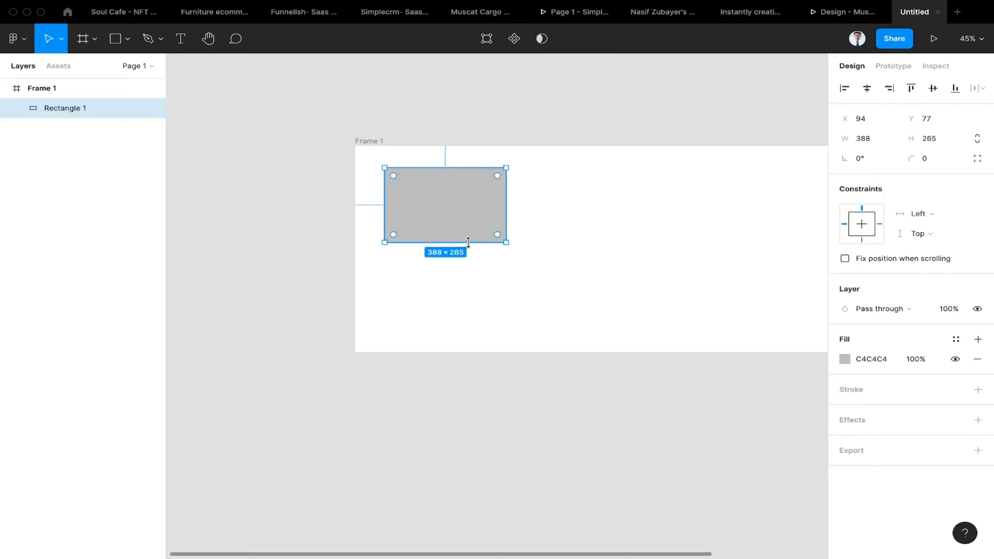
Step: Change the rectangle's fill to the pink D07DC8
click(844, 361)
drag(767, 305, 737, 297)
click(801, 413)
drag(792, 329, 729, 275)
click(605, 126)
Step: Round all of the pink rectangle's corners to a radius of 27
click(505, 198)
click(942, 161)
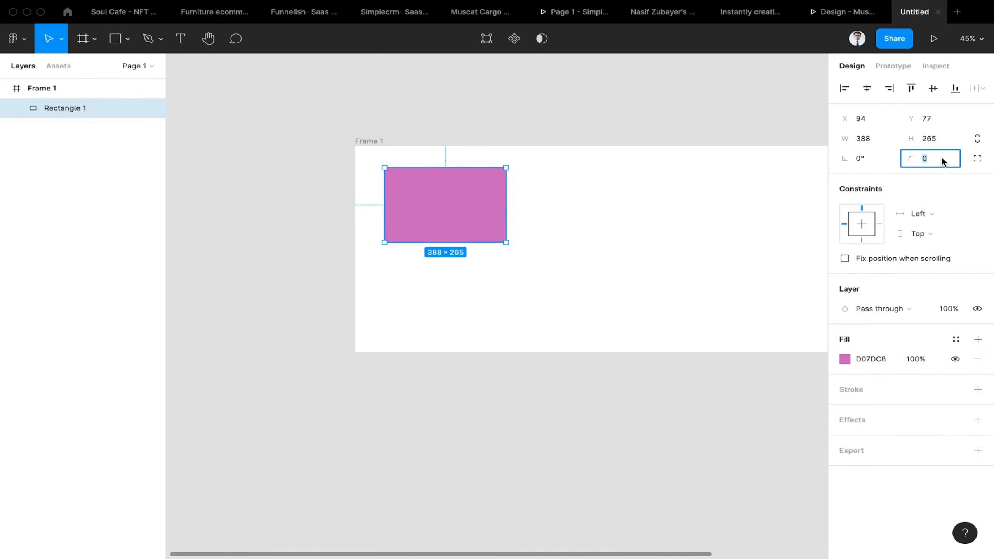
text(4)
key(Return)
click(920, 158)
drag(920, 159, 925, 158)
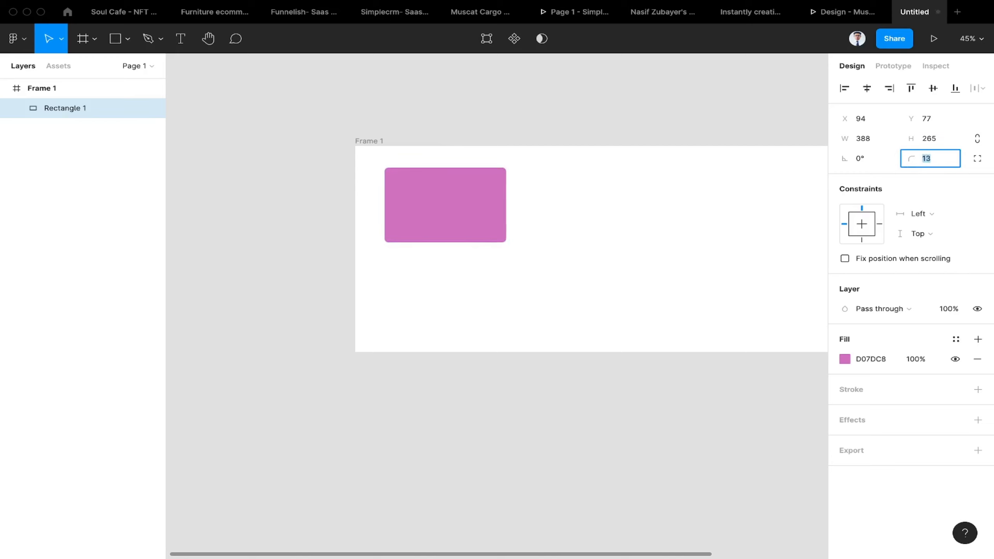
click(557, 139)
Step: Switch the rectangle to independent corner radii and set the top-left corner's radius to 0
click(486, 205)
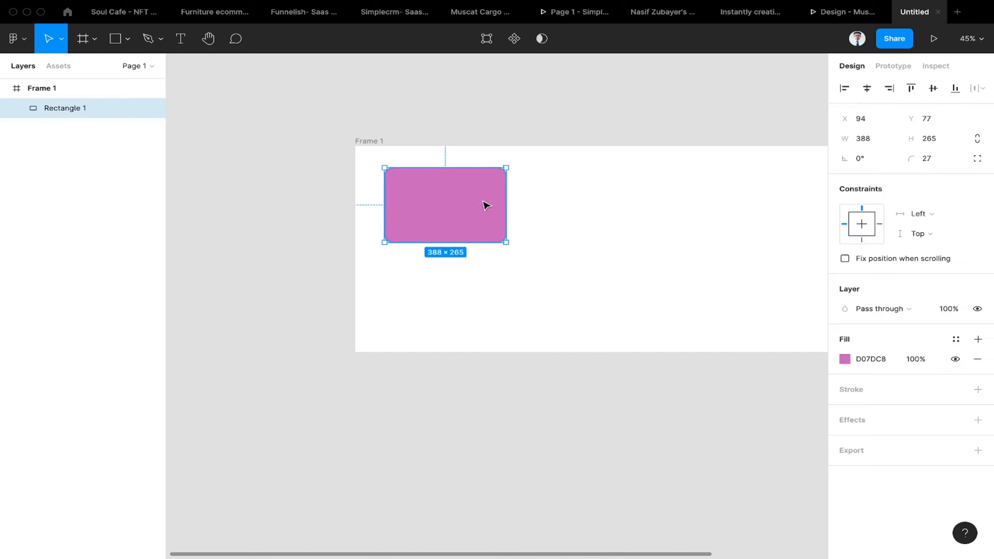
click(977, 159)
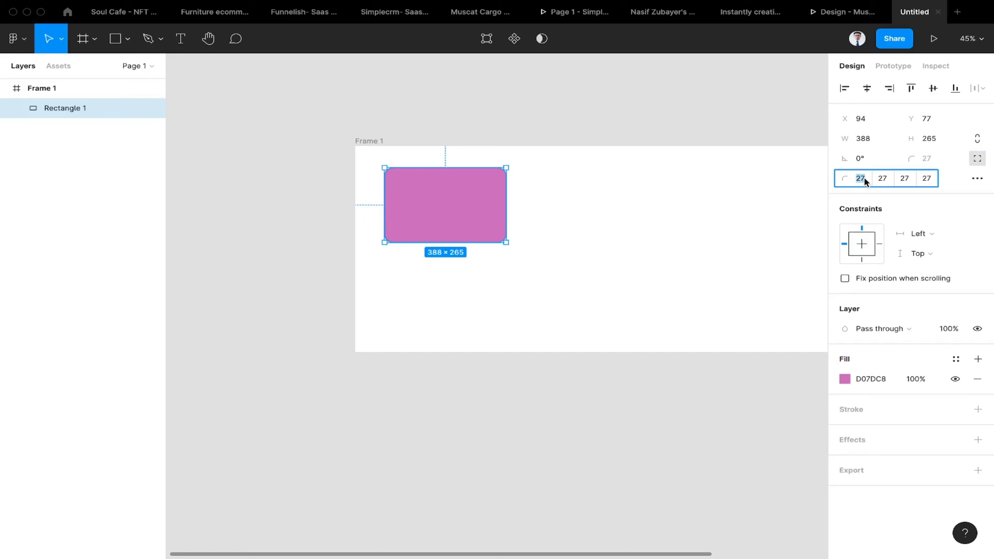
text(0)
key(Return)
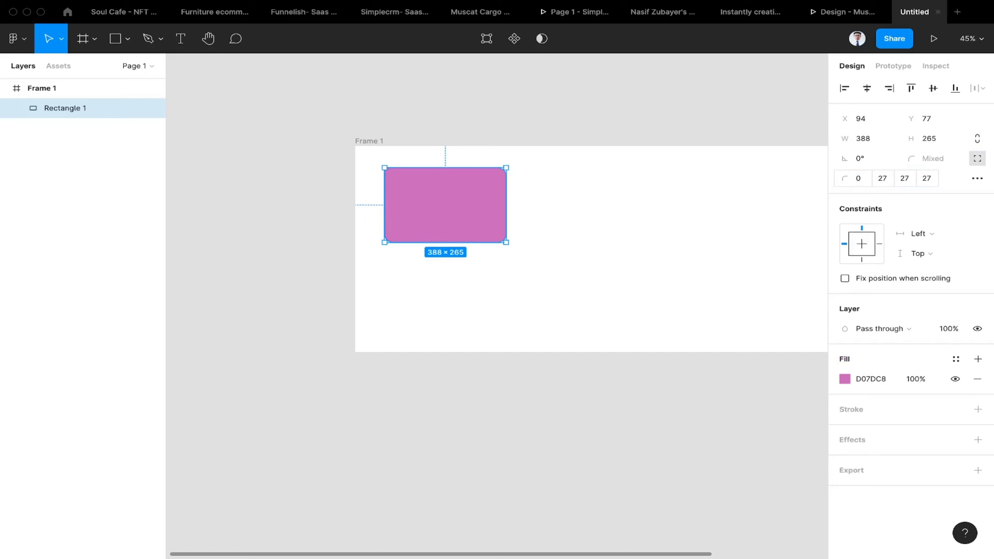
click(708, 285)
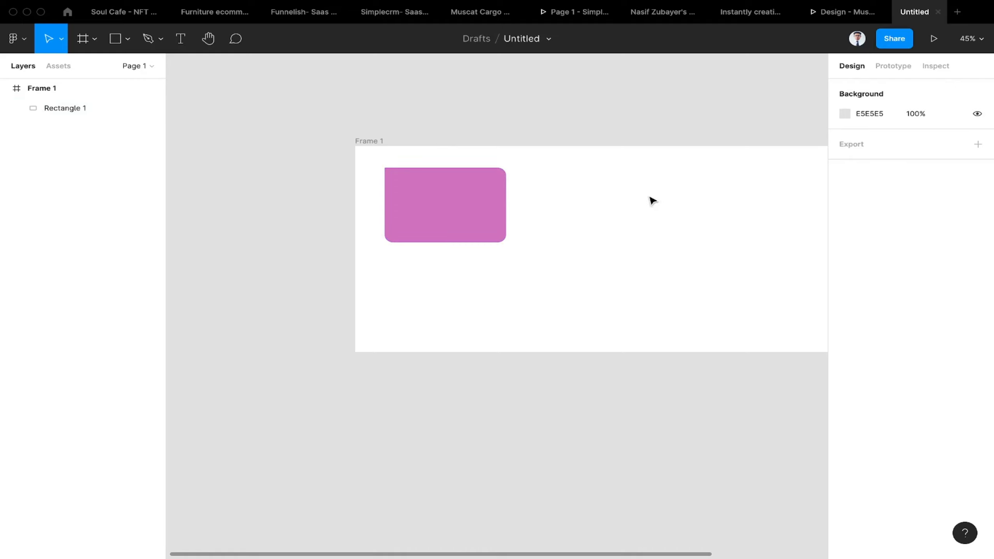
scroll(401, 161, up, 5)
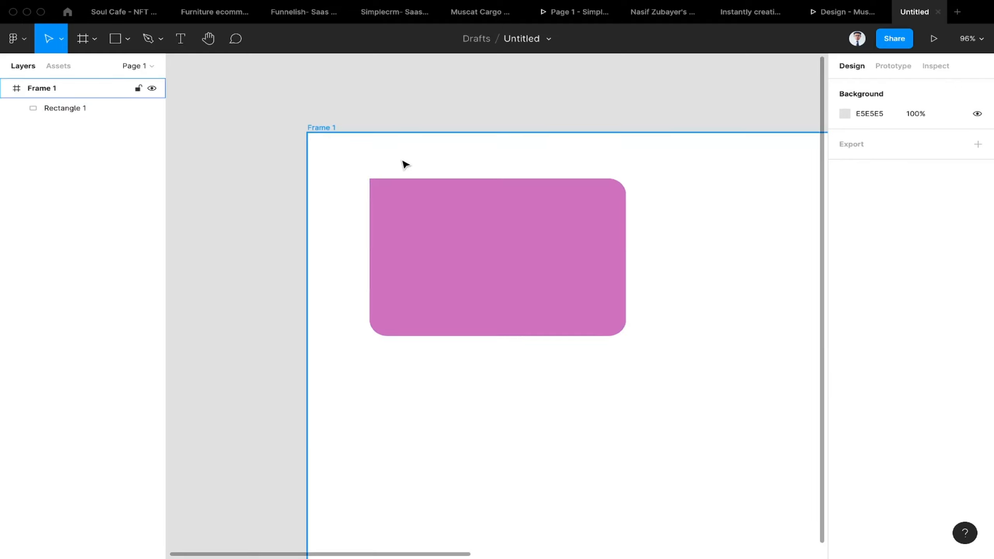
scroll(311, 172, down, 2)
click(384, 217)
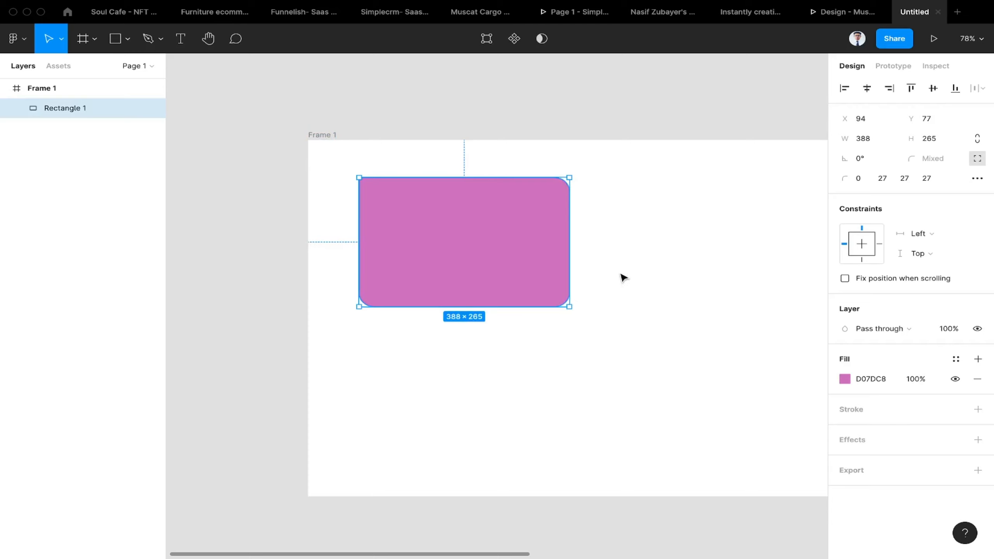
click(654, 250)
Step: Add an inside stroke to the pink rectangle and set its thickness to 6
click(467, 248)
click(977, 409)
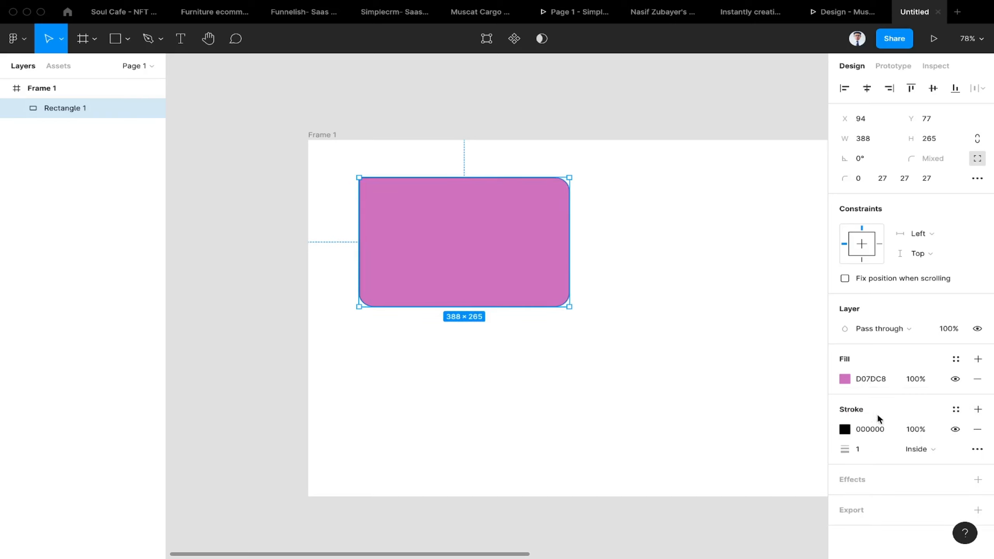
click(868, 448)
key(Up)
key(Up)
key(Up)
key(Up)
key(Up)
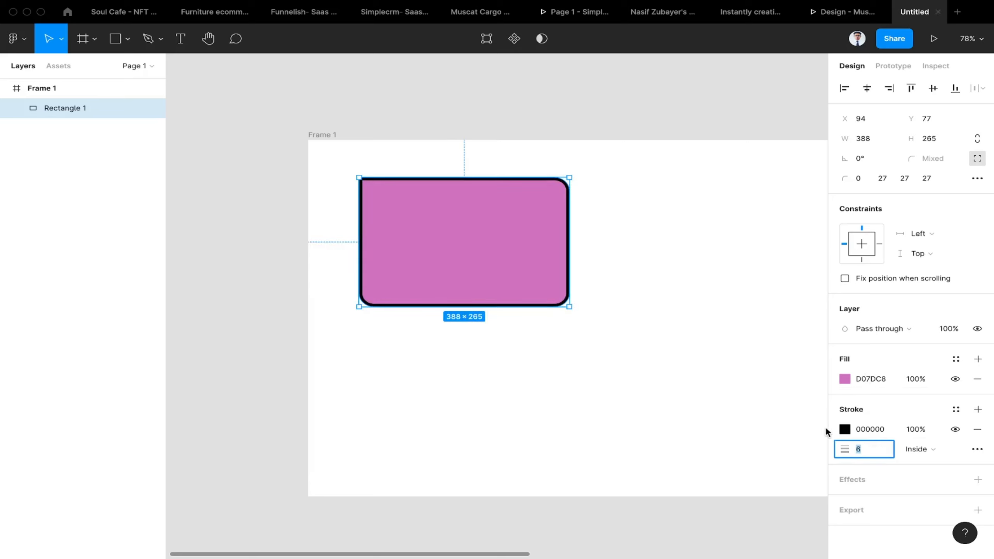
Step: Change the rectangle's stroke colour to the dark red B42F2F
click(845, 429)
mouse_move(721, 304)
mouse_down()
mouse_move(681, 258)
mouse_move(791, 271)
mouse_move(807, 291)
mouse_move(784, 292)
mouse_up()
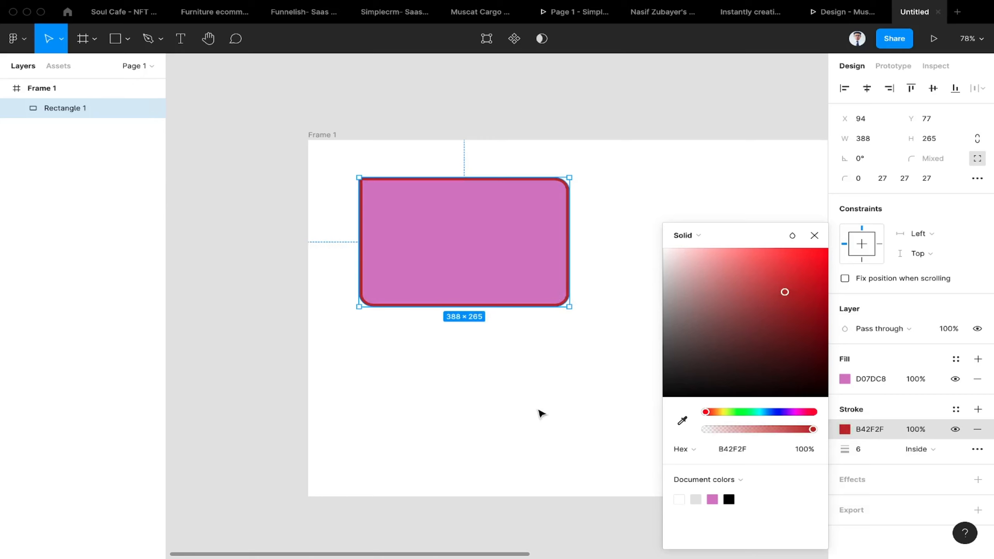
click(541, 414)
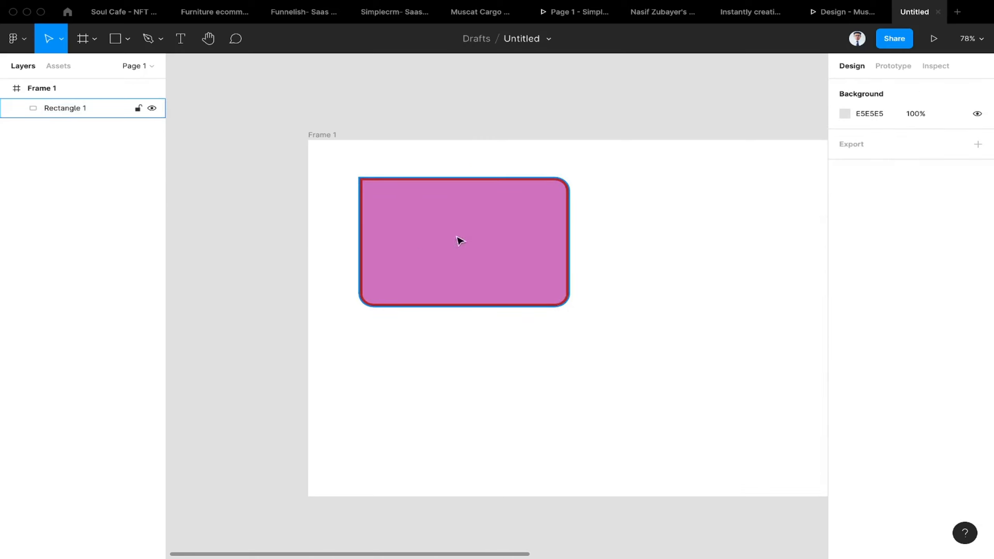
Step: Hide the rectangle's fill and move the outlined rectangle slightly up and left to X 79, Y 64
click(501, 239)
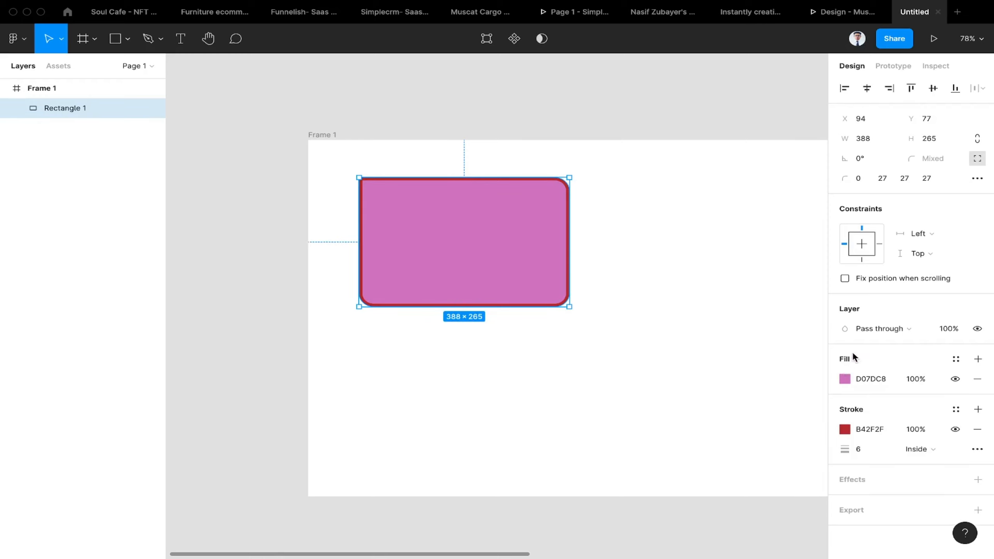
click(952, 380)
click(459, 204)
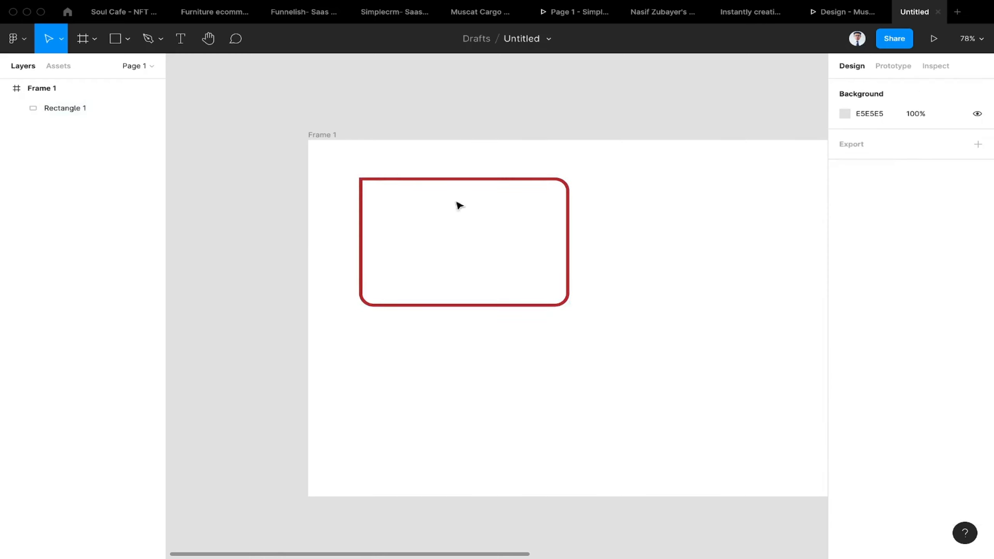
mouse_move(400, 178)
mouse_down()
mouse_move(437, 192)
mouse_move(392, 173)
mouse_up()
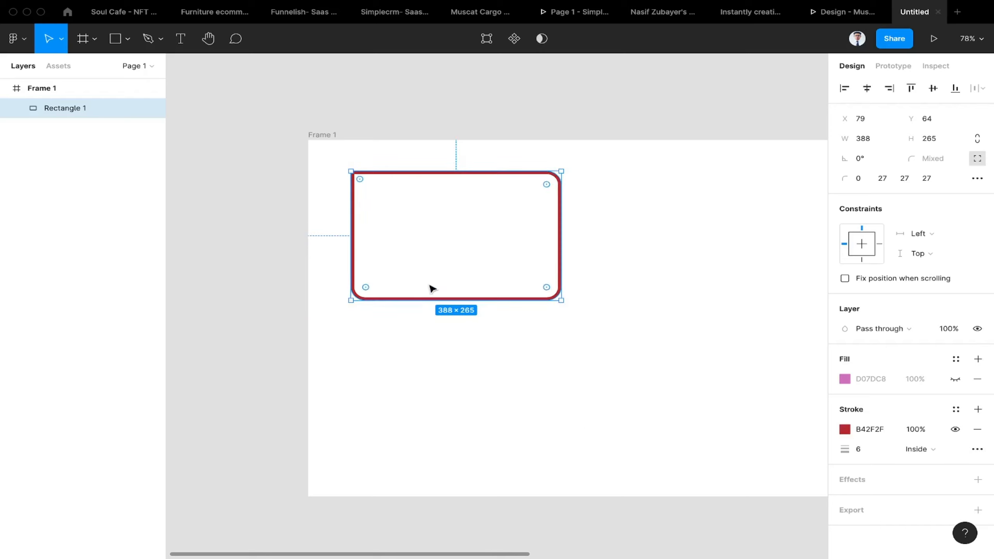
click(587, 351)
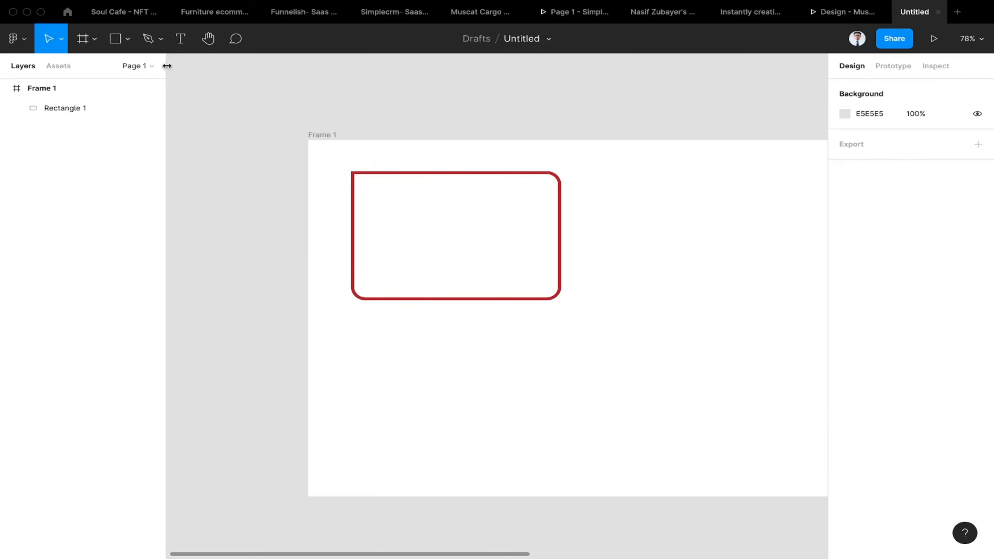
Step: Draw a horizontal line about 502 long in the frame, below the outlined rectangle
click(130, 43)
click(123, 83)
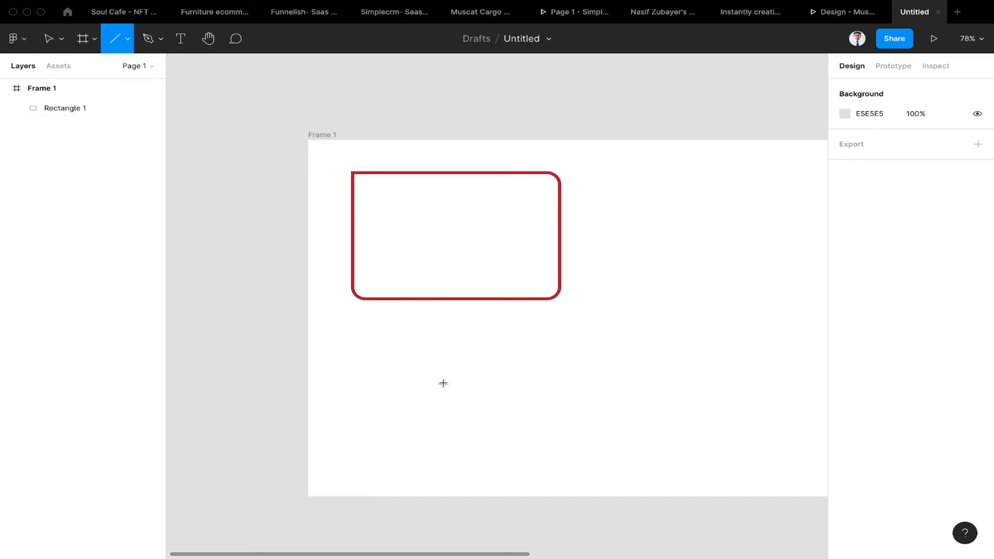
drag(422, 374, 694, 374)
click(661, 396)
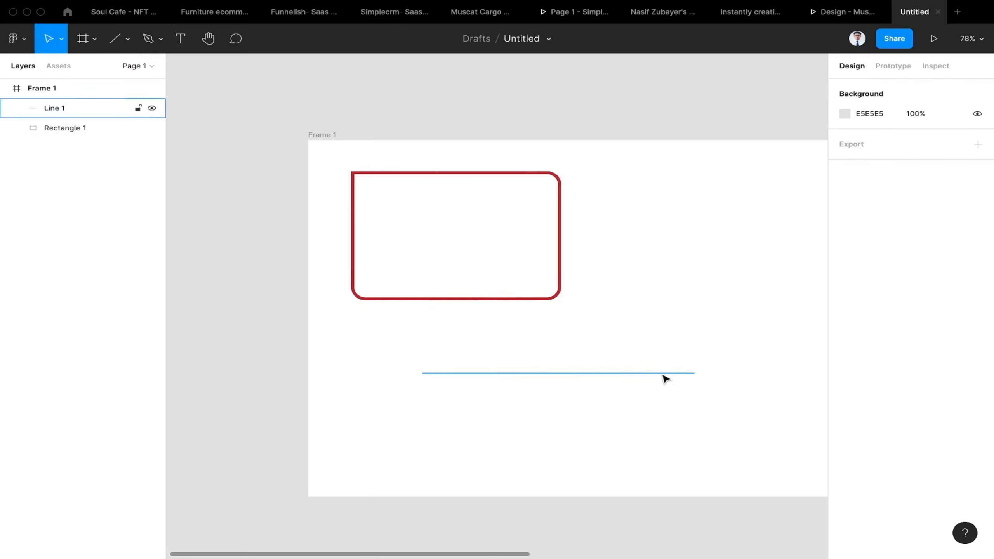
Step: Set the horizontal line's stroke thickness to 21
click(664, 374)
click(872, 410)
text(20)
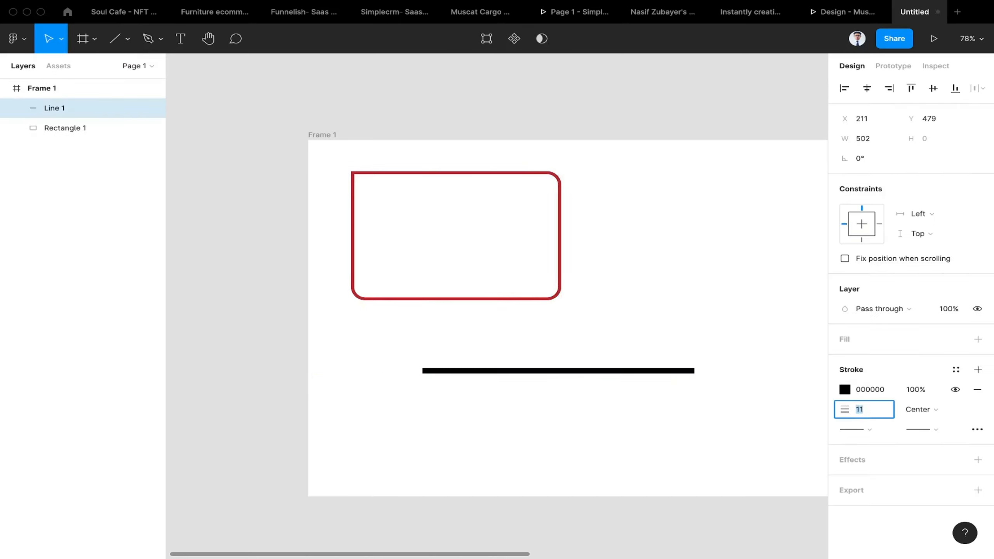
click(646, 358)
Step: Change the horizontal line's stroke colour to a muted red
click(653, 369)
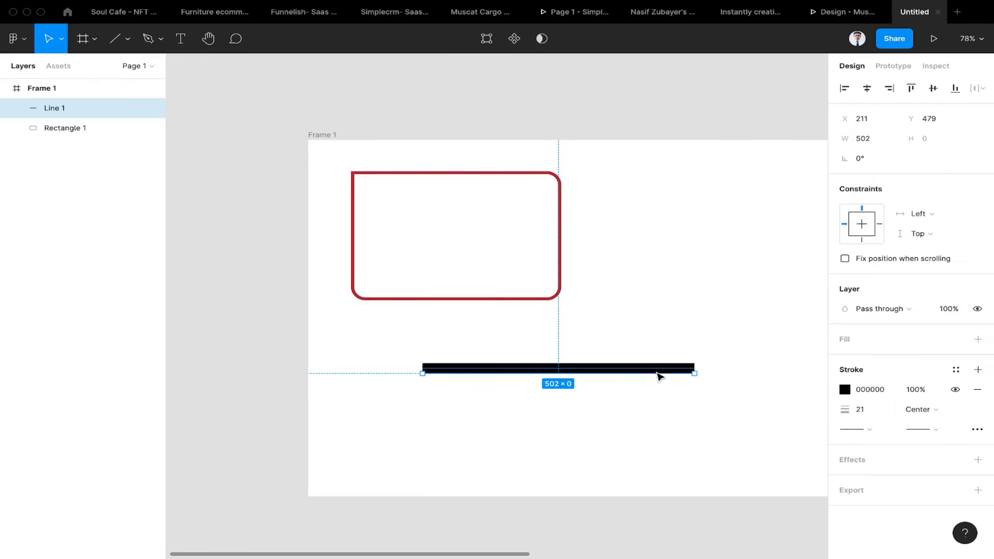
click(845, 390)
drag(737, 319, 767, 286)
click(606, 202)
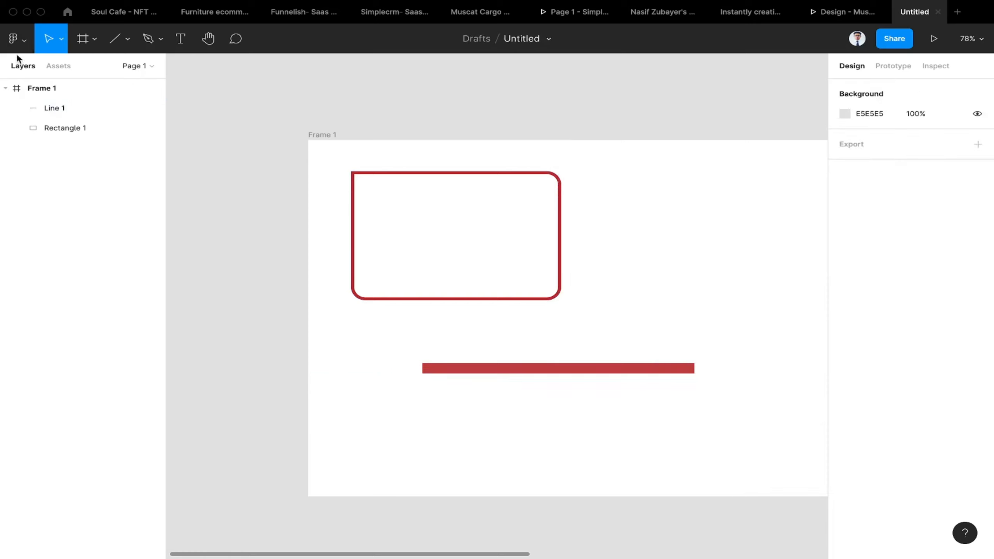
Step: Draw a circle about 144 × 144 beside the right edge of the outlined rectangle
click(127, 38)
click(133, 109)
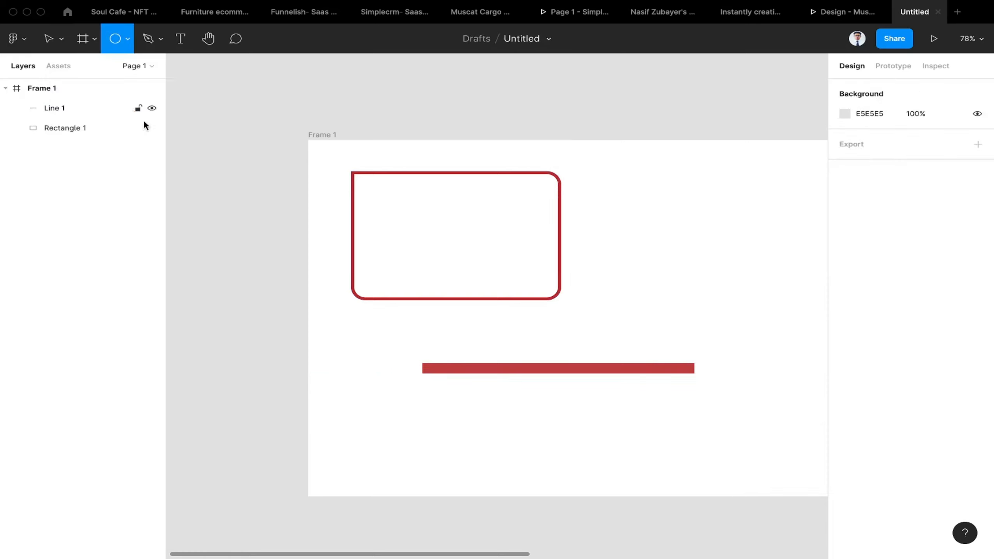
drag(640, 218, 680, 254)
click(744, 276)
Step: Change the circle's fill to the red D45050
click(663, 237)
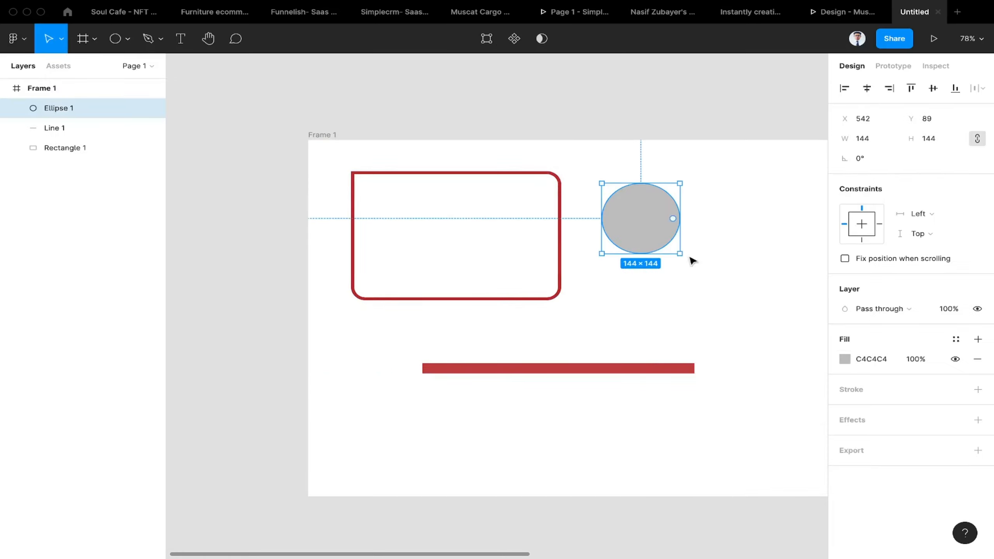
click(843, 359)
click(766, 274)
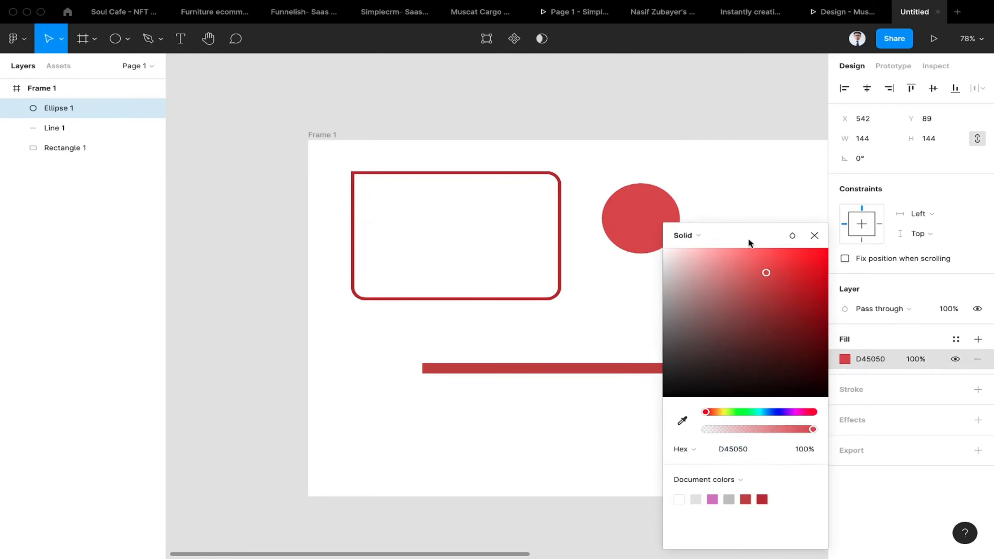
click(728, 179)
Step: Draw a triangle about 189 × 235 with the Polygon tool beside the red circle, on the side away from the rectangle
click(128, 39)
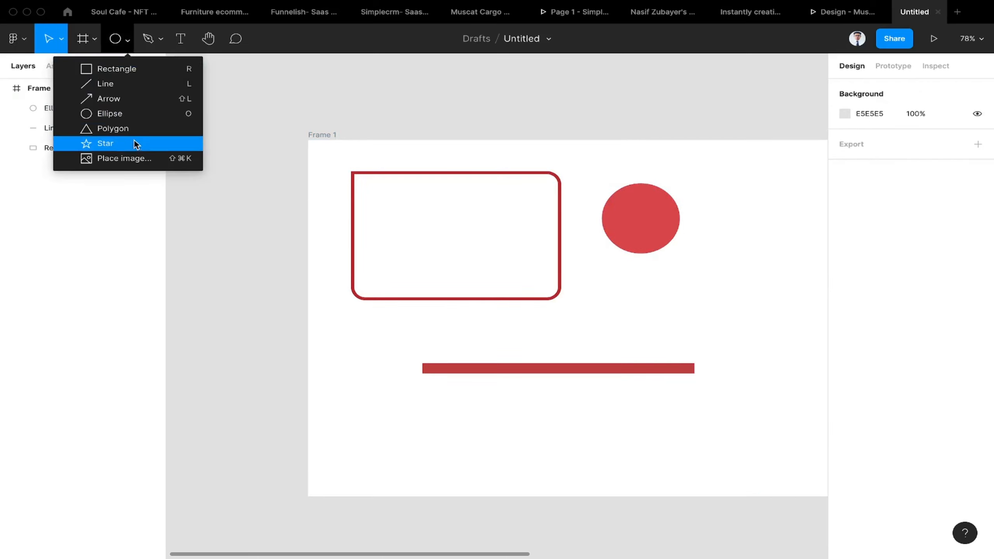
click(117, 129)
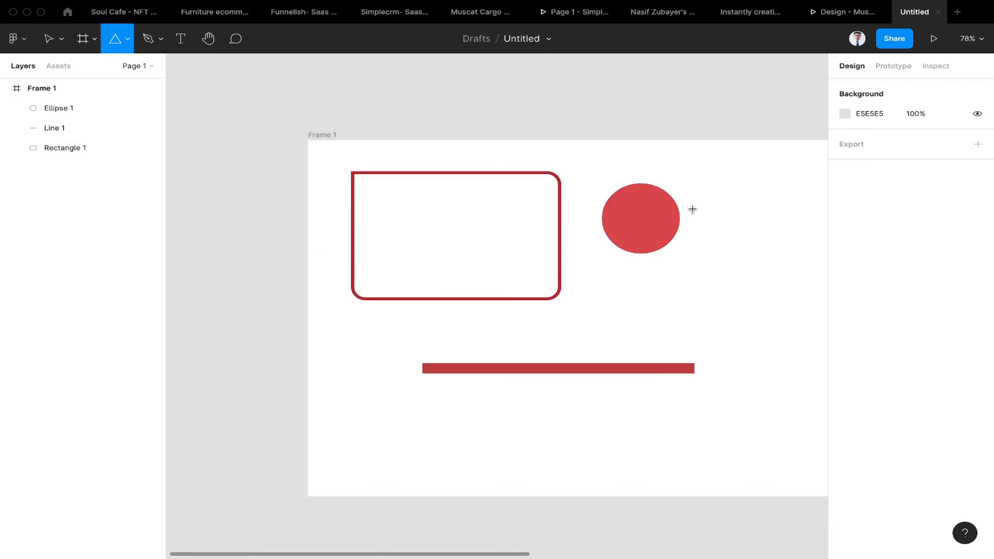
drag(693, 209, 795, 322)
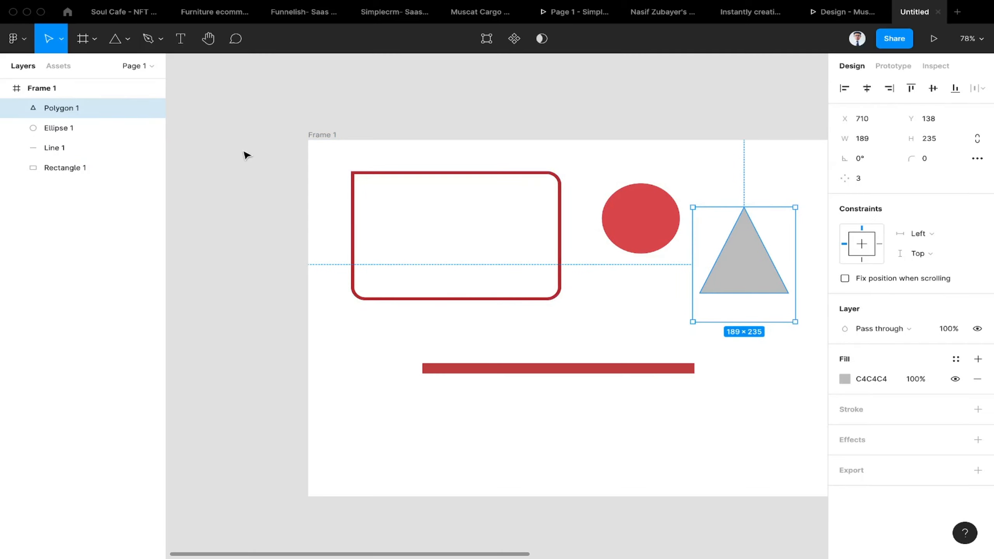
Step: Draw a closed wave shape about 957 × 303 with the Pen tool, from the frame's left edge along its lower edge
scroll(247, 153, down, 2)
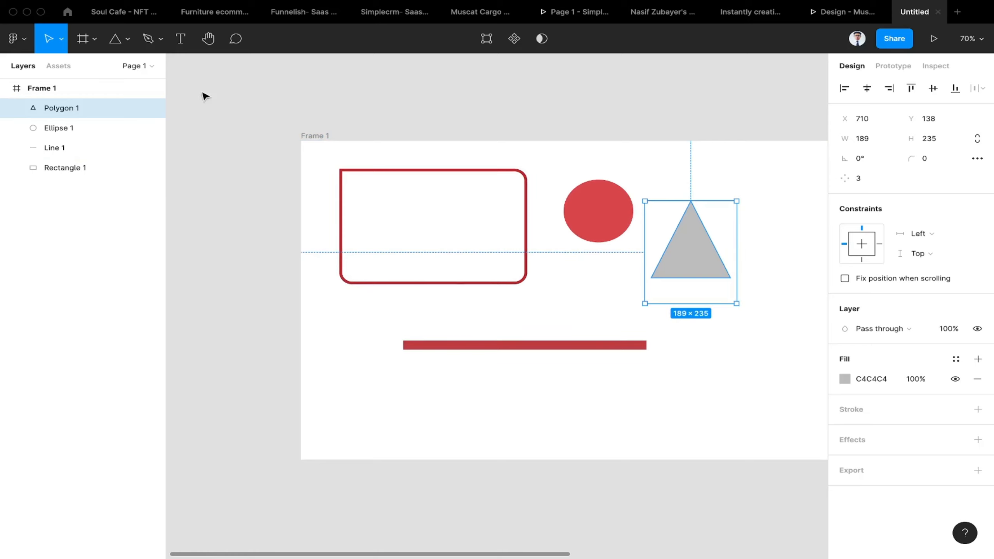
click(159, 39)
click(158, 67)
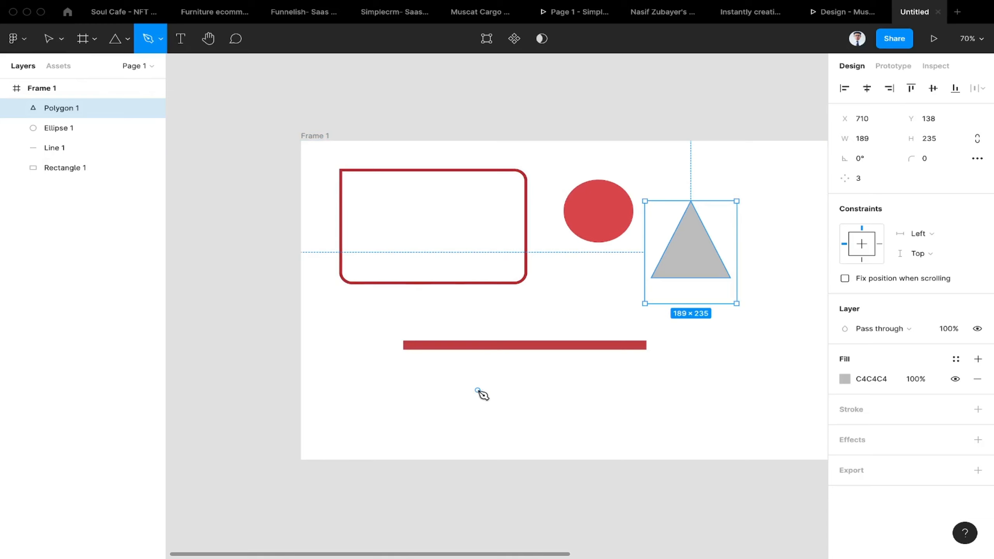
scroll(434, 357, down, 3)
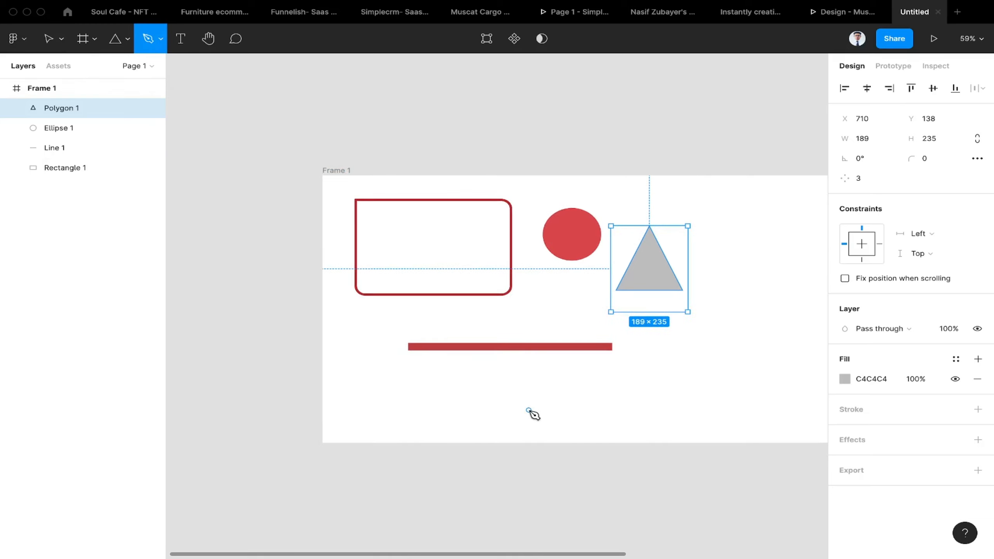
scroll(464, 318, down, 1)
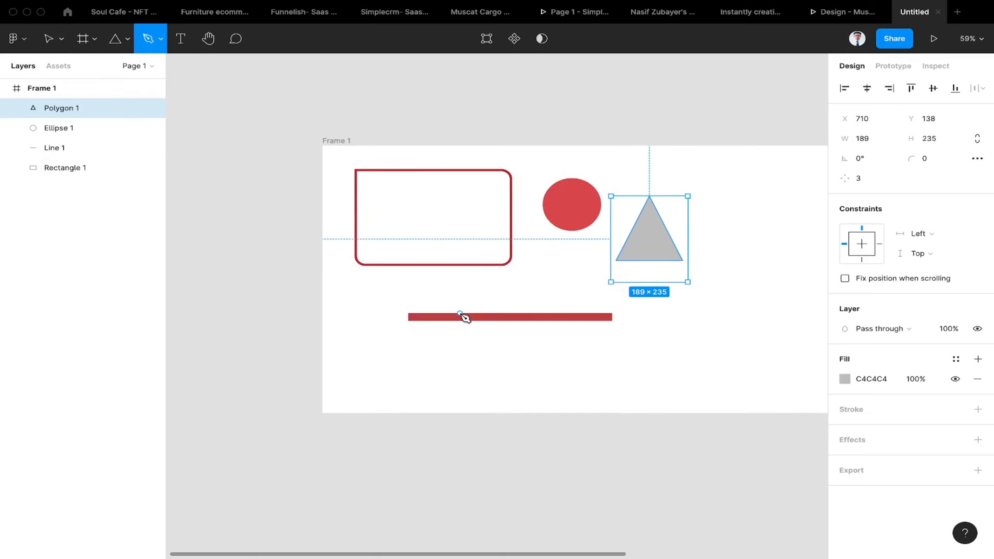
scroll(304, 339, down, 2)
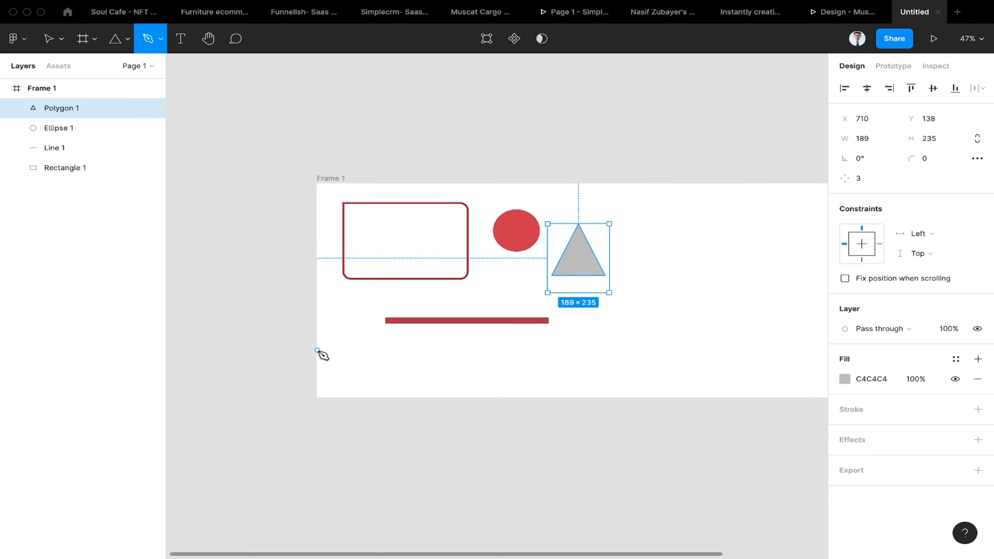
drag(317, 349, 348, 337)
drag(458, 361, 528, 426)
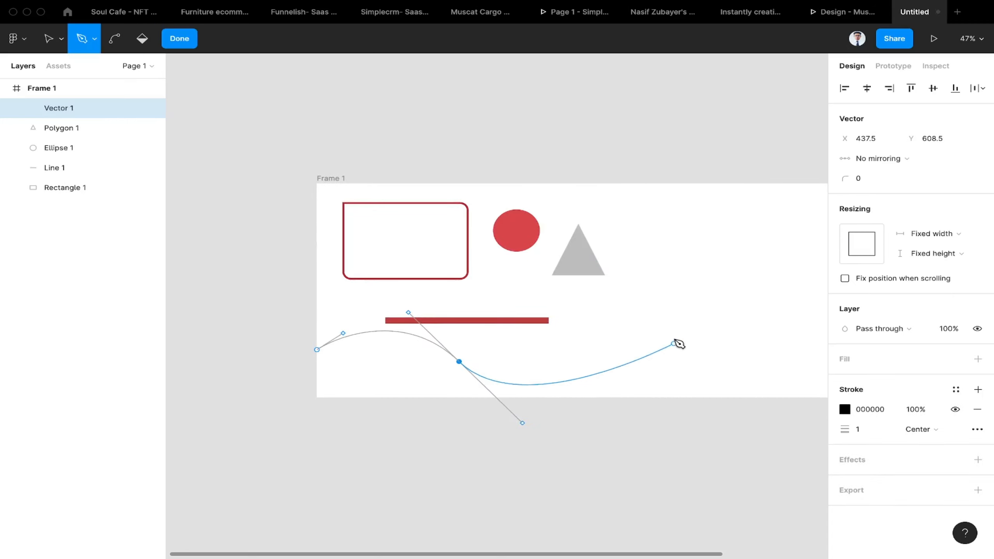
drag(628, 311, 642, 399)
click(642, 400)
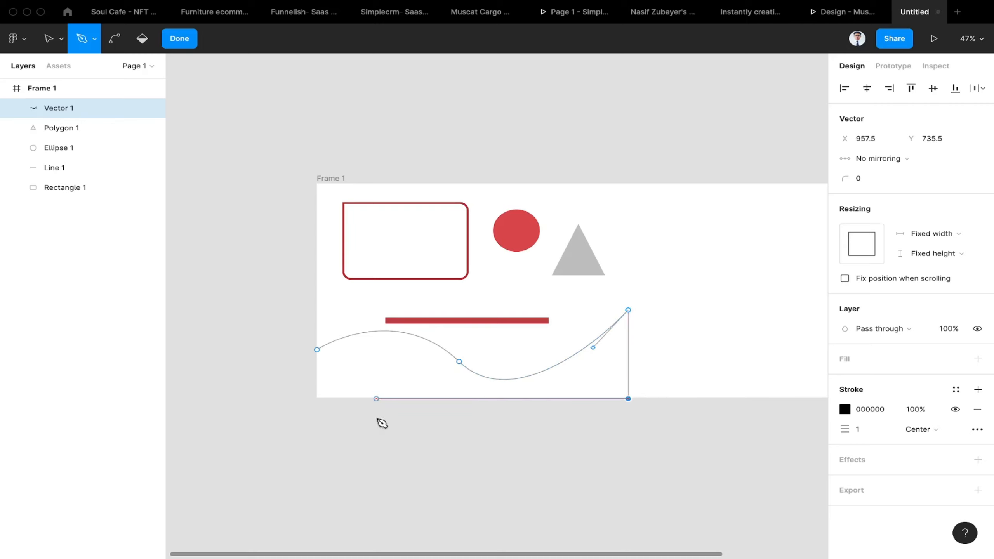
click(325, 414)
click(318, 351)
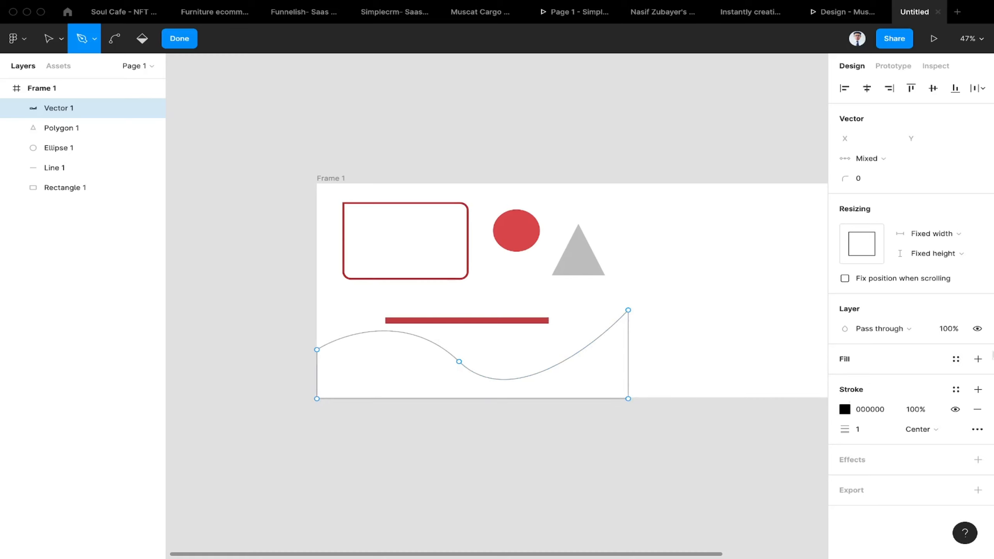
Step: Fill the wave shape with the red C83E3E and remove its black stroke
click(978, 359)
click(844, 379)
drag(719, 266, 777, 283)
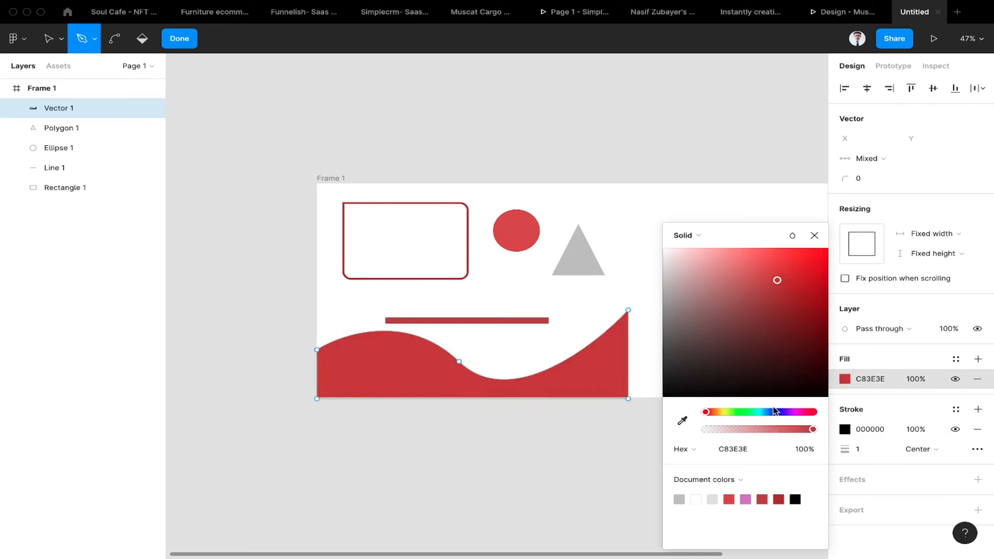
click(977, 431)
click(47, 39)
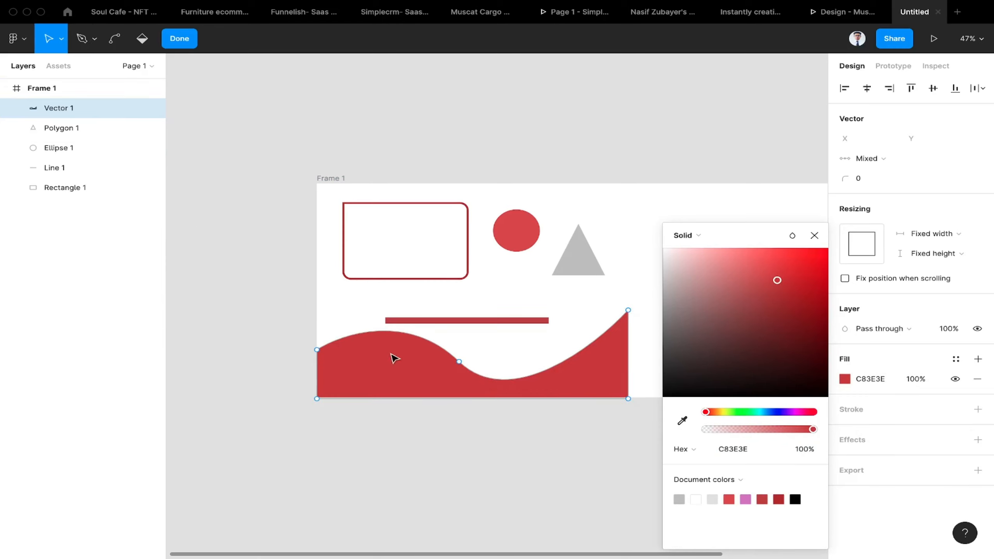
click(814, 235)
key(Escape)
click(424, 162)
scroll(665, 286, down, 2)
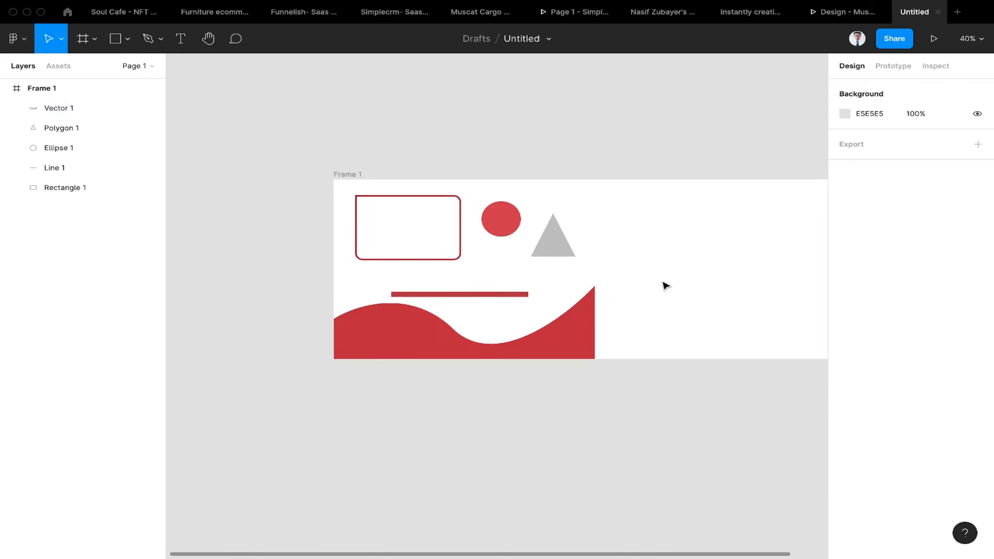
click(409, 334)
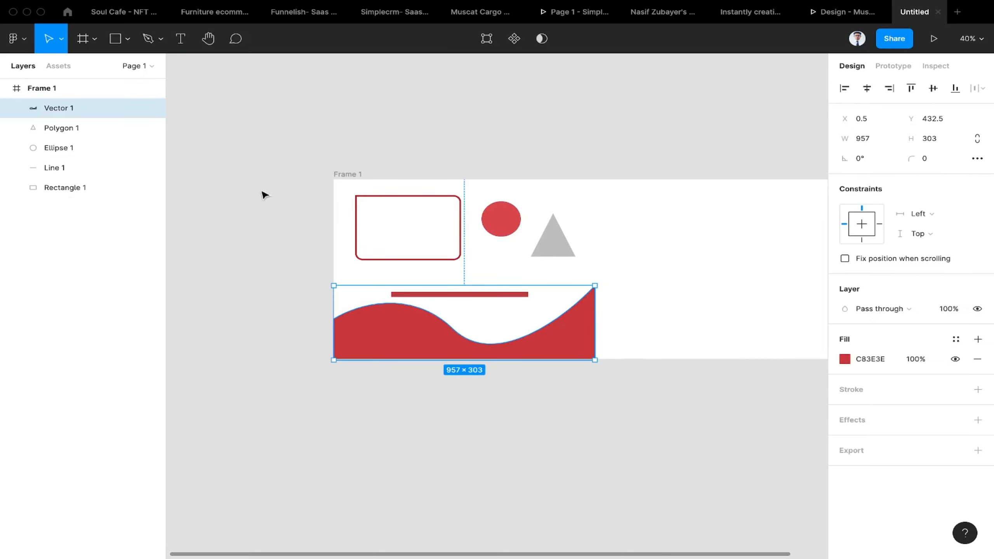
click(251, 121)
Step: Draw several freehand curves with the Pencil tool in the empty area around and beyond the triangle
click(160, 39)
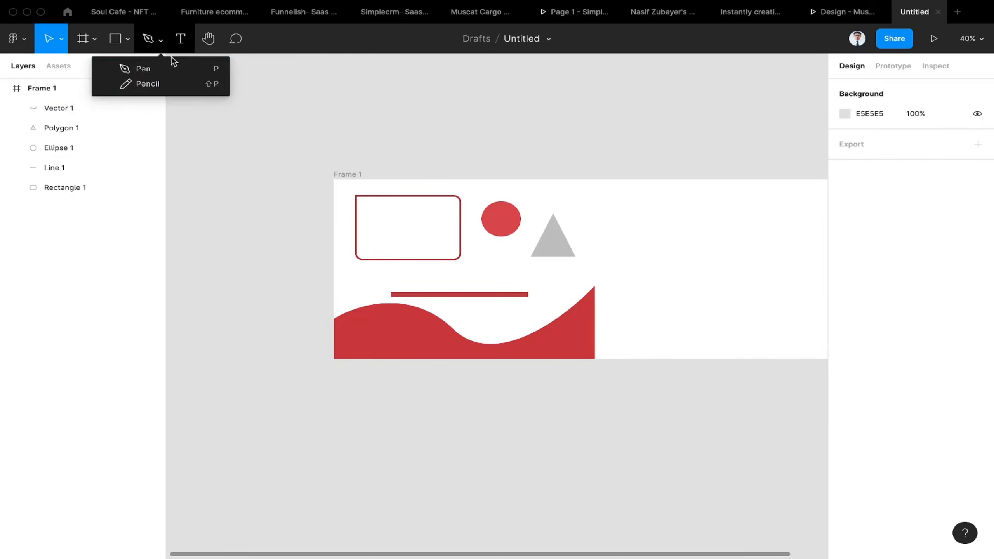
click(167, 87)
mouse_move(634, 254)
mouse_down()
mouse_move(683, 224)
mouse_move(795, 266)
mouse_up()
mouse_move(645, 319)
mouse_down()
mouse_move(701, 287)
mouse_move(787, 300)
mouse_up()
mouse_move(745, 215)
mouse_down()
mouse_move(712, 274)
mouse_move(628, 269)
mouse_up()
drag(661, 212, 780, 199)
mouse_move(570, 206)
mouse_down()
mouse_move(782, 196)
mouse_move(764, 333)
mouse_move(636, 357)
mouse_up()
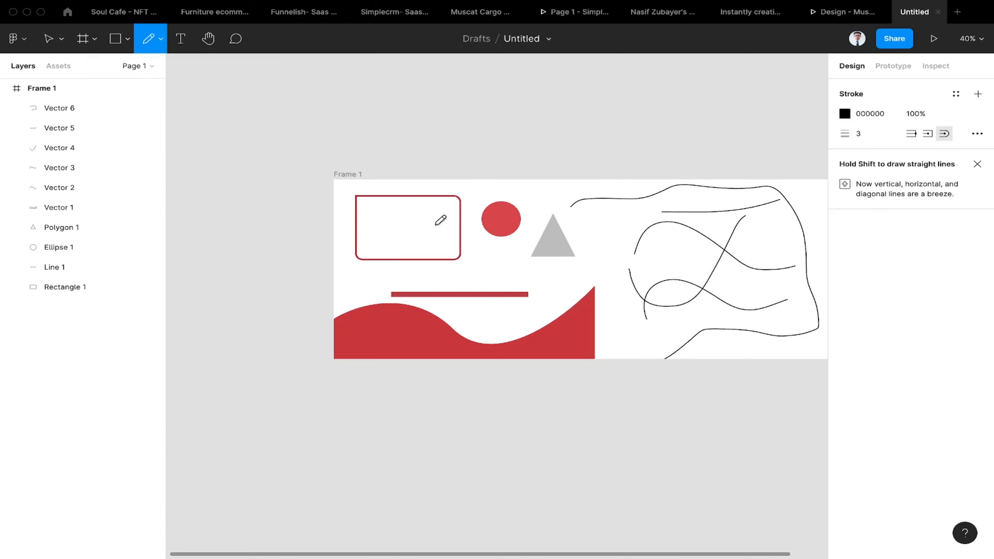
scroll(595, 226, up, 5)
mouse_move(586, 260)
mouse_down()
mouse_move(586, 226)
mouse_move(637, 270)
mouse_move(678, 254)
mouse_move(563, 315)
mouse_up()
scroll(595, 267, down, 5)
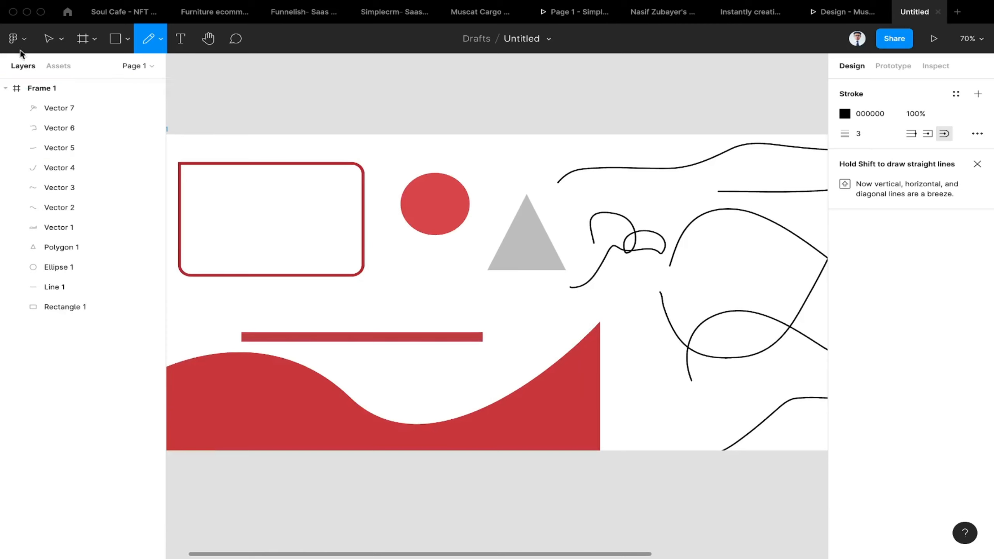
Step: Delete all the freehand pencil curves from the frame
click(48, 39)
scroll(610, 152, down, 3)
mouse_move(643, 148)
mouse_down()
mouse_move(741, 259)
mouse_move(797, 350)
mouse_up()
key(Delete)
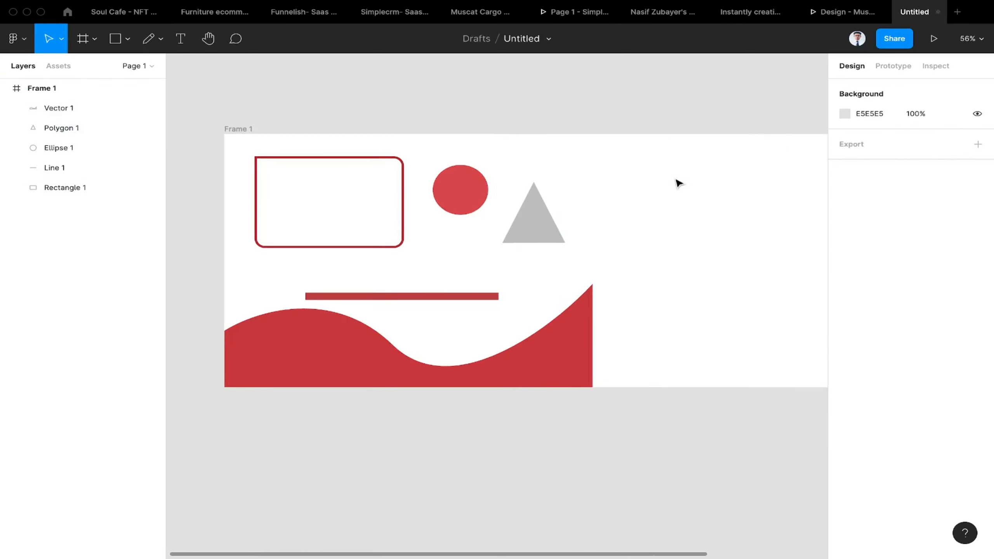
Step: Add a text box reading "jdhfjdhsfhefjkdhf" beyond the triangle near the frame's upper edge and widen it to about 475 × 249
click(181, 38)
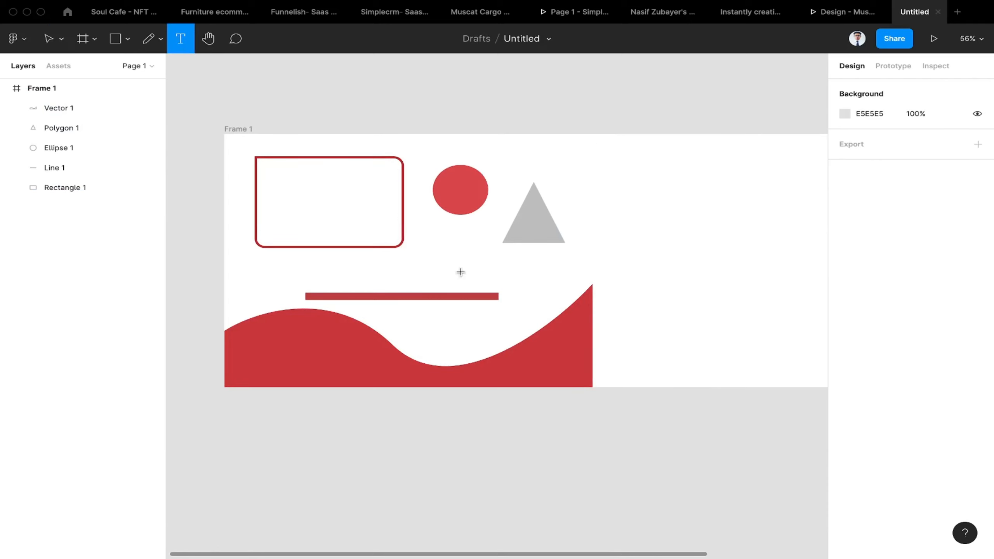
drag(608, 156, 750, 243)
text(jdhfjdhsfhefjkdhf)
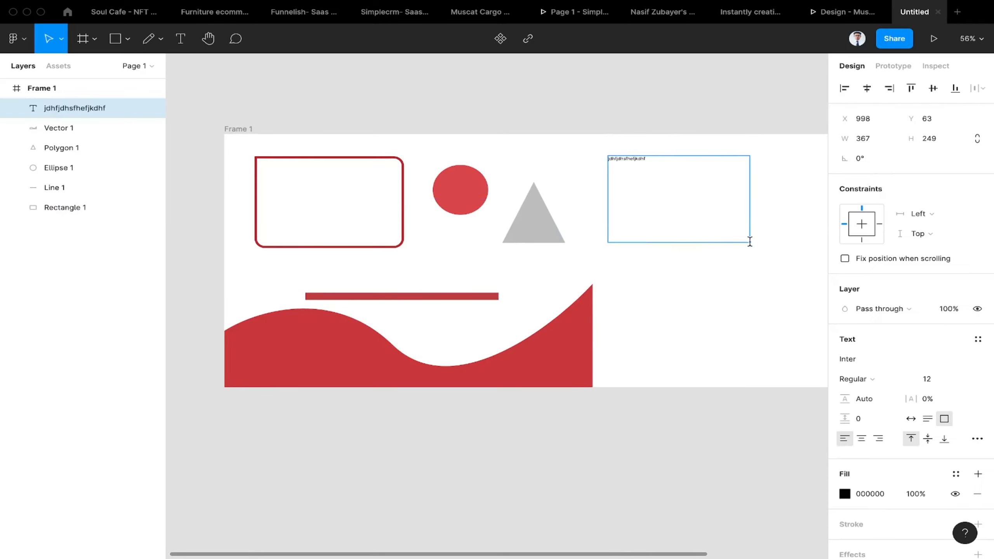
key(Escape)
drag(752, 199, 791, 190)
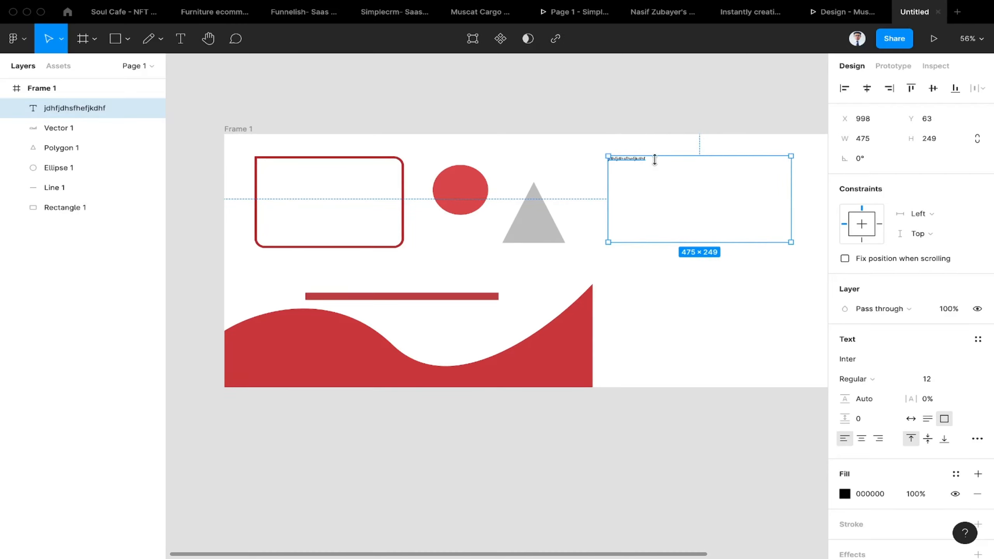
Step: Set the sample text's font size to 62
click(646, 171)
click(642, 166)
click(935, 384)
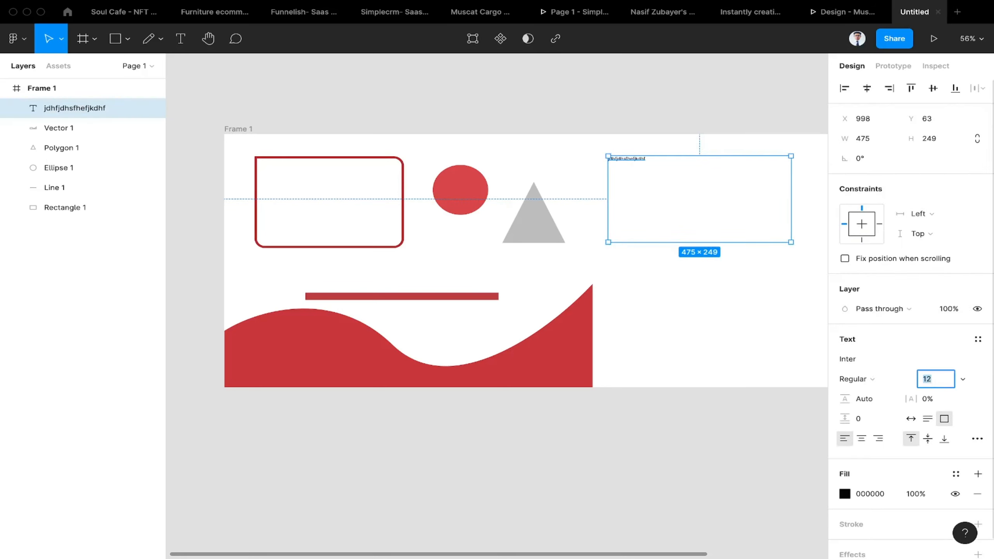
key(shift+Up)
key(shift+Up)
key(shift+Up)
key(shift+Up)
key(shift+Up)
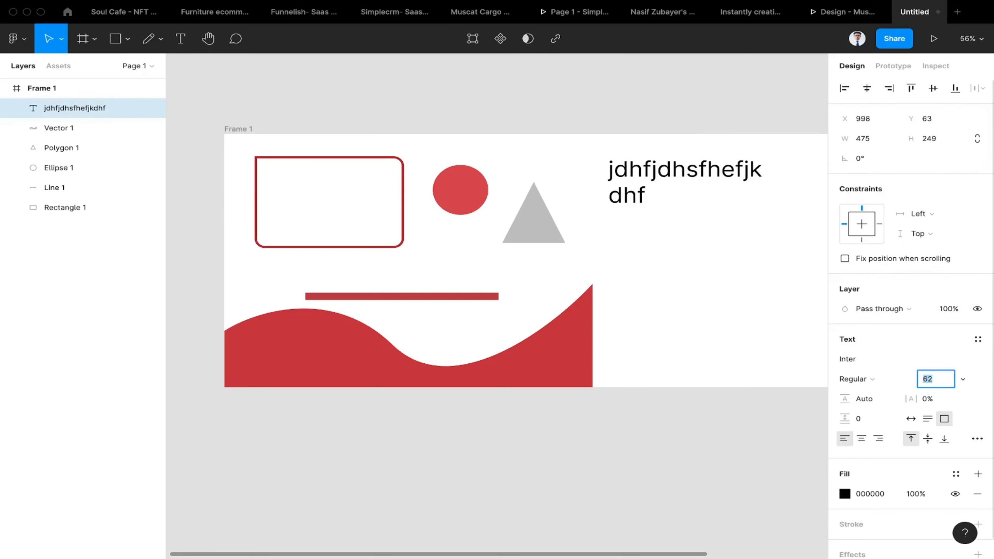
Step: Change the sample text's font to Imbue with the Bold style
click(979, 363)
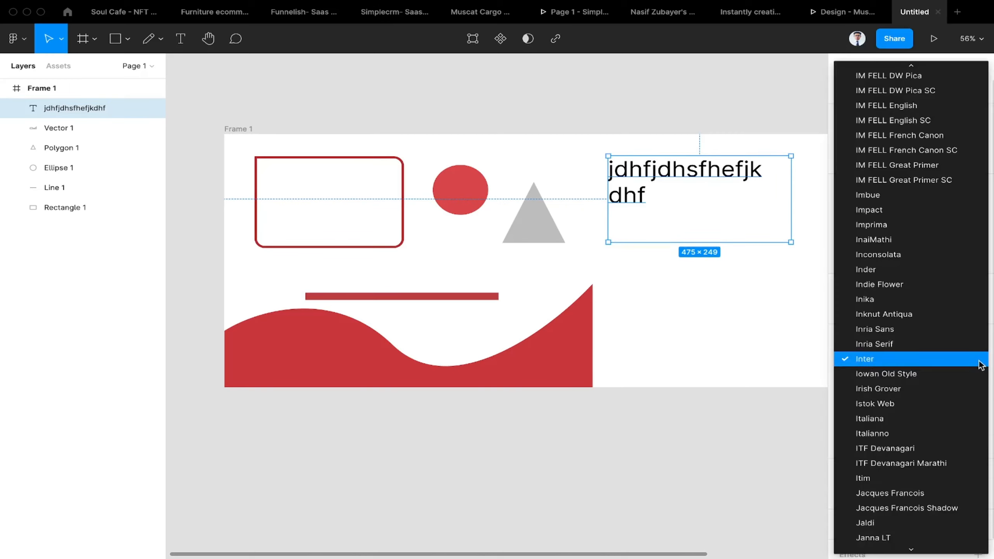
click(887, 198)
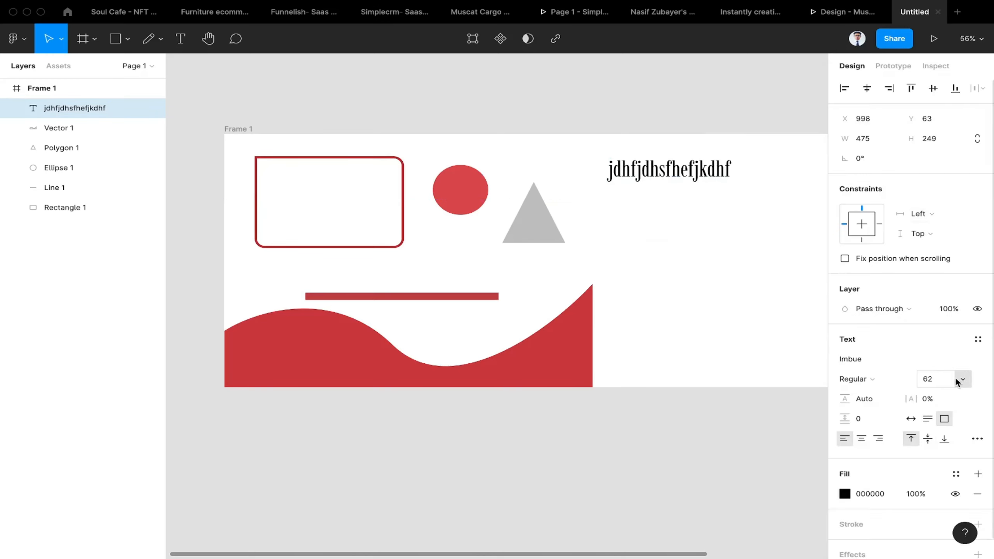
click(877, 378)
click(878, 420)
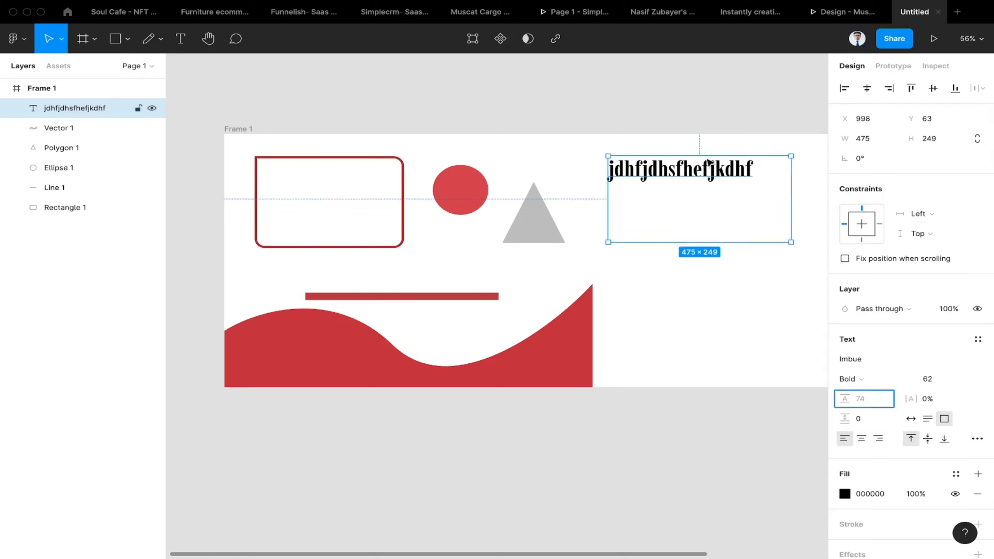
click(610, 138)
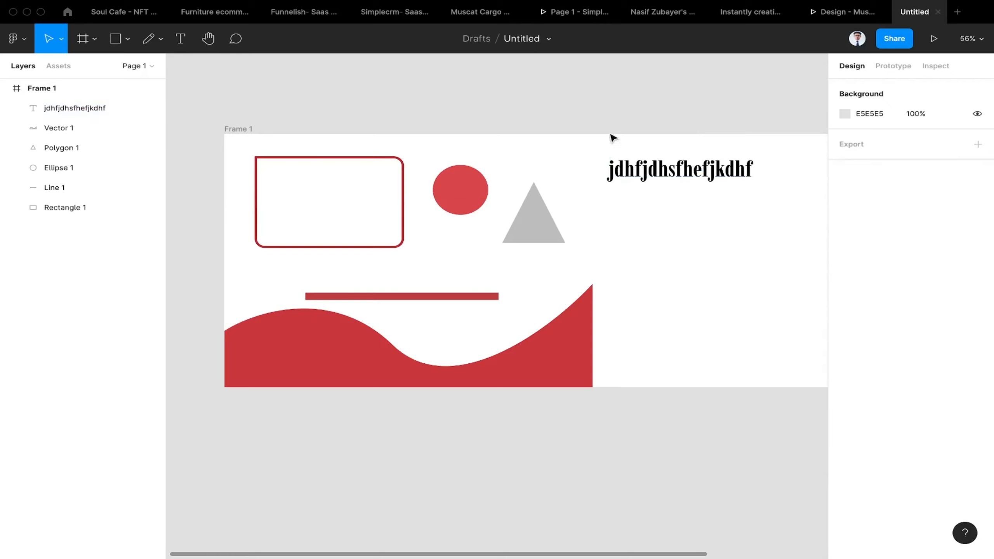
Step: Pan back and forth across the frame with the Hand tool to view its contents
click(208, 39)
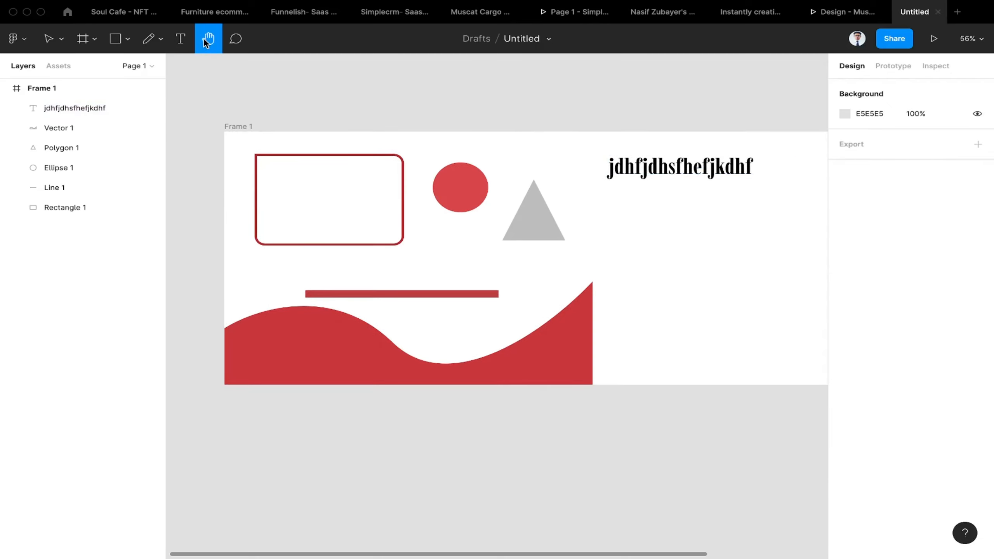
scroll(614, 213, right, 10)
scroll(421, 220, left, 14)
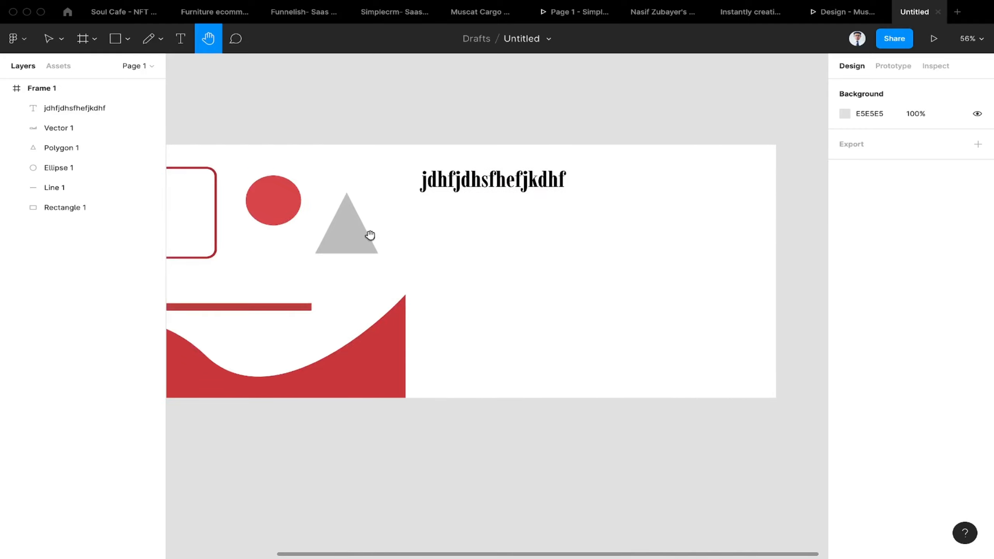
scroll(475, 233, left, 3)
scroll(672, 231, right, 20)
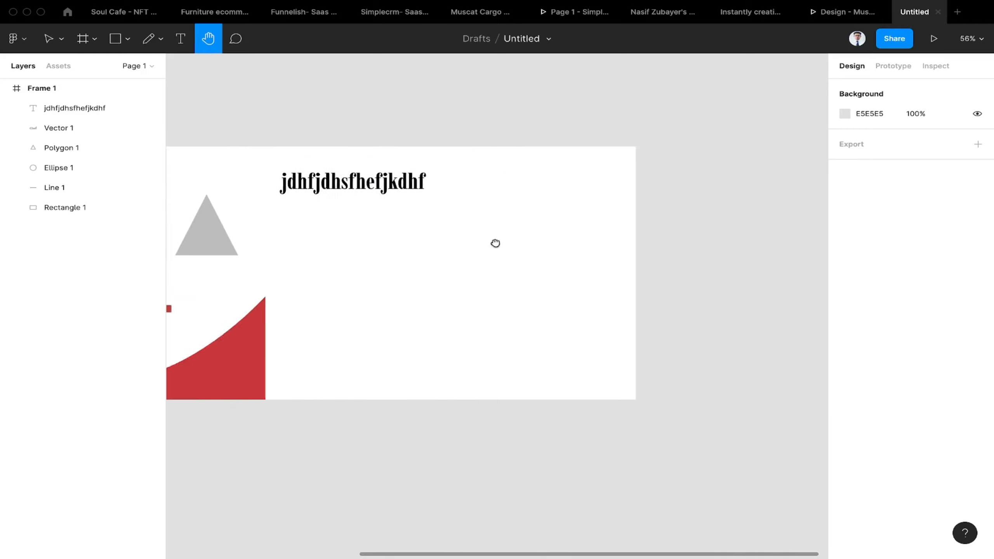
scroll(521, 260, right, 2)
scroll(528, 261, left, 15)
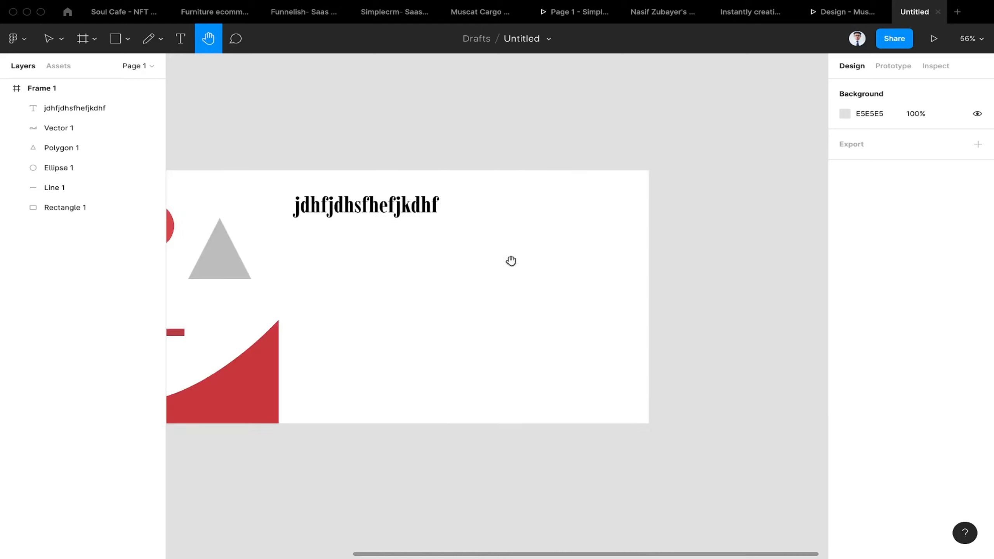
Step: Pin a comment reading "nice work" above the triangle near the frame's upper edge and return to the Move tool
click(246, 39)
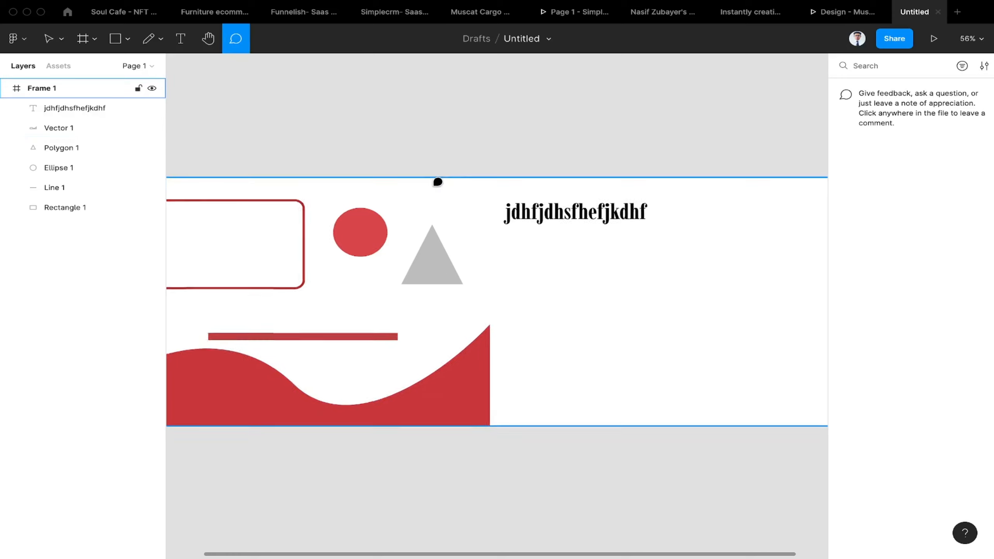
scroll(431, 188, down, 3)
click(423, 199)
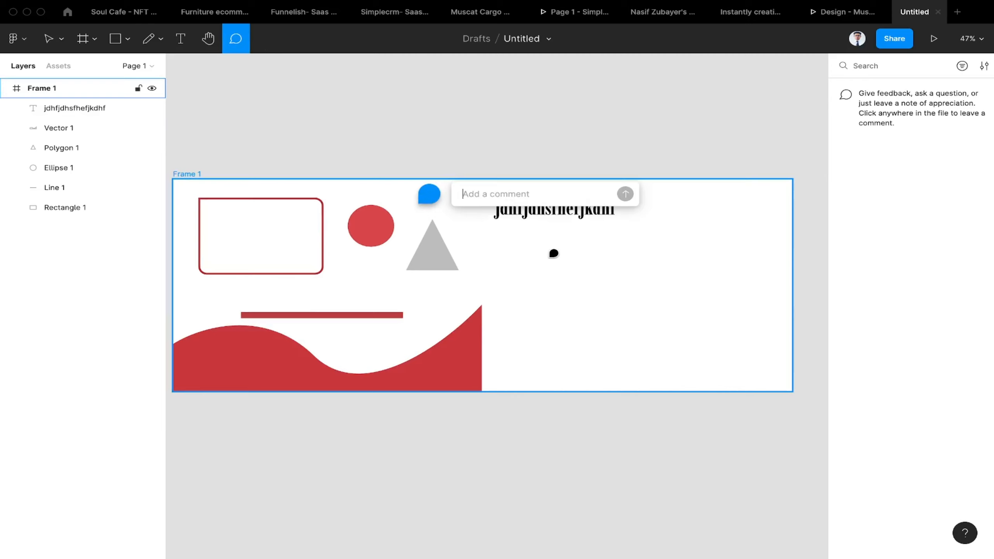
text(nice work)
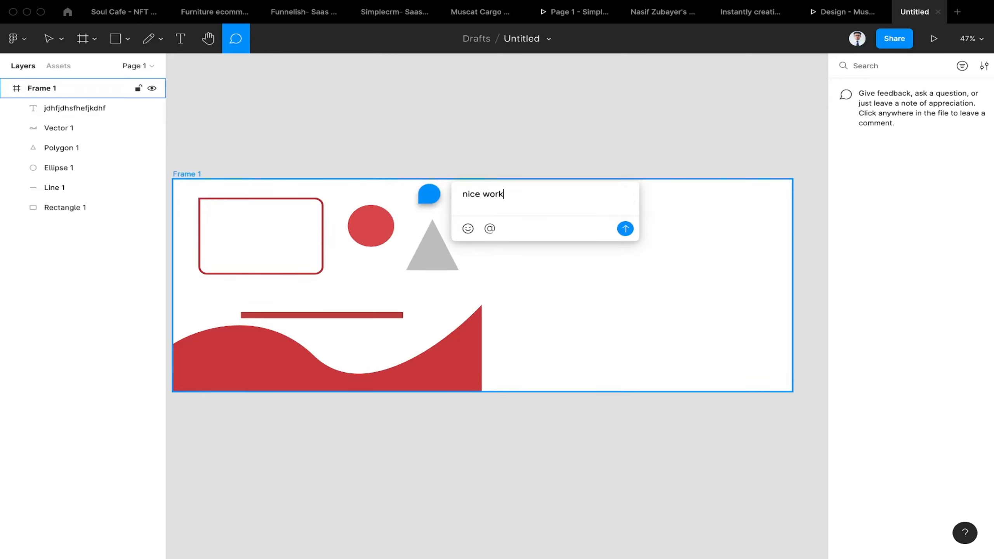
click(625, 228)
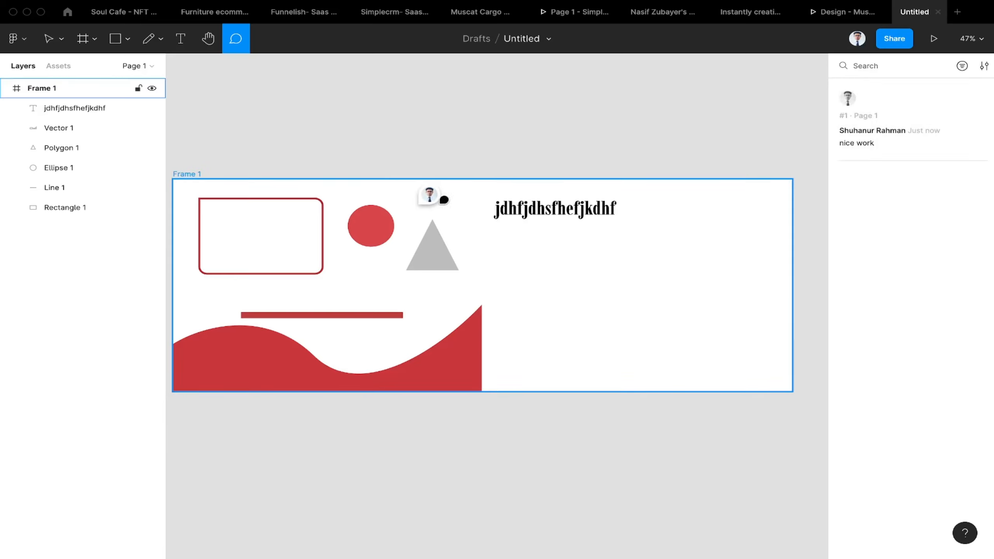
click(49, 39)
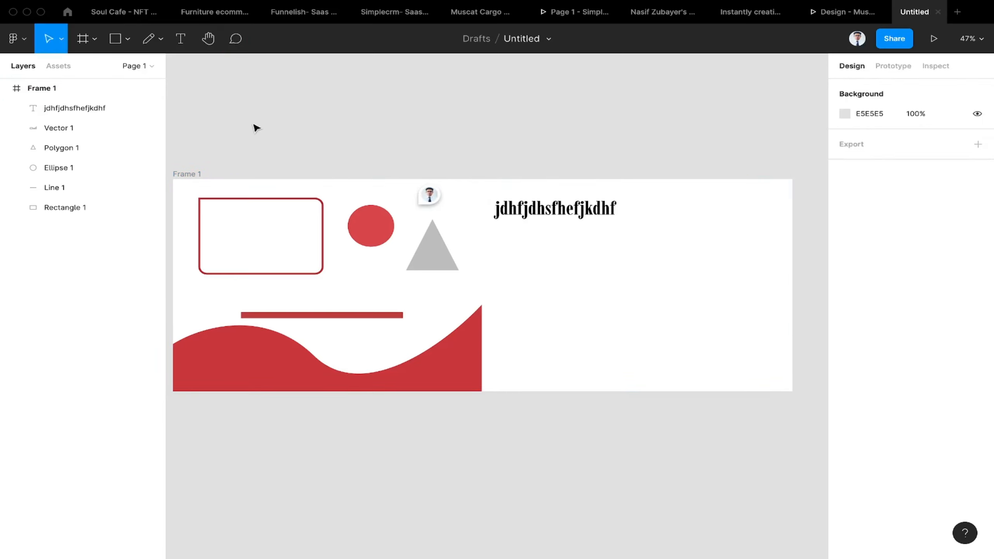
Step: Change the wave shape's fill to a Linear gradient running horizontally from just outside its left edge to beyond its right edge
scroll(385, 118, down, 3)
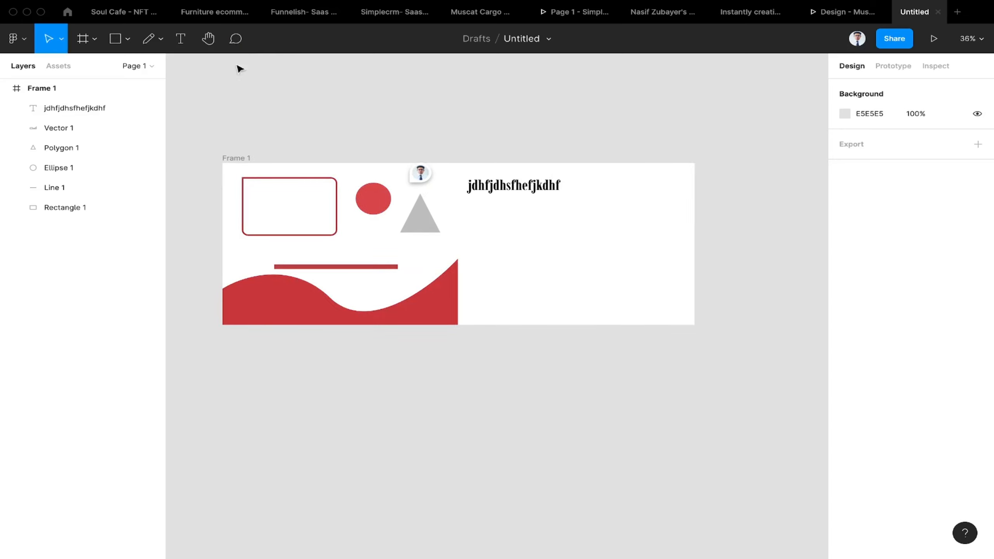
click(241, 314)
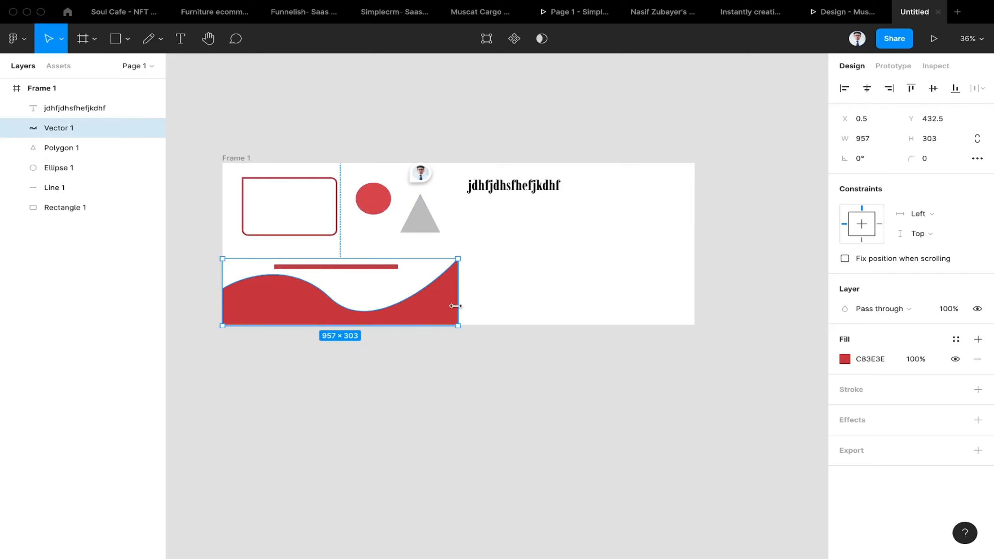
click(850, 358)
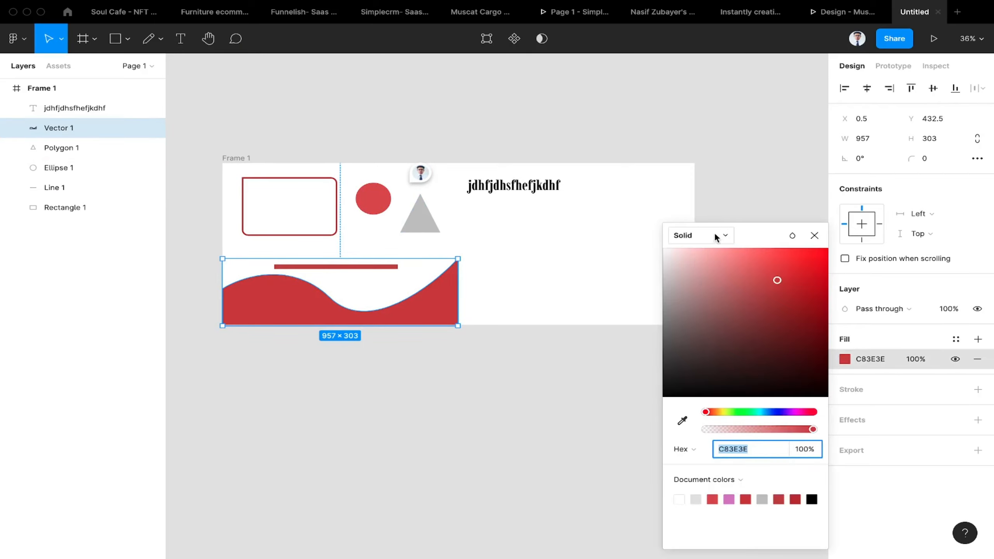
click(729, 233)
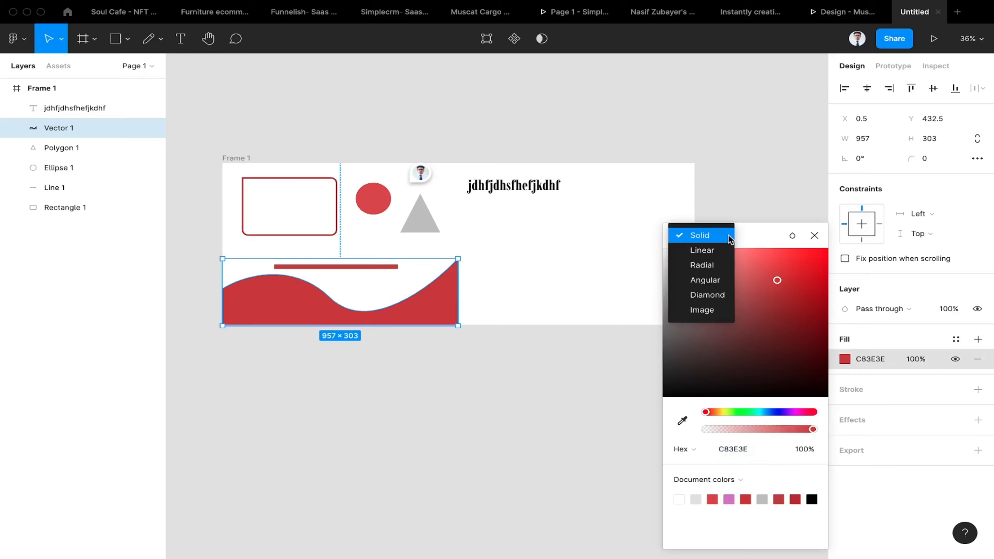
click(724, 247)
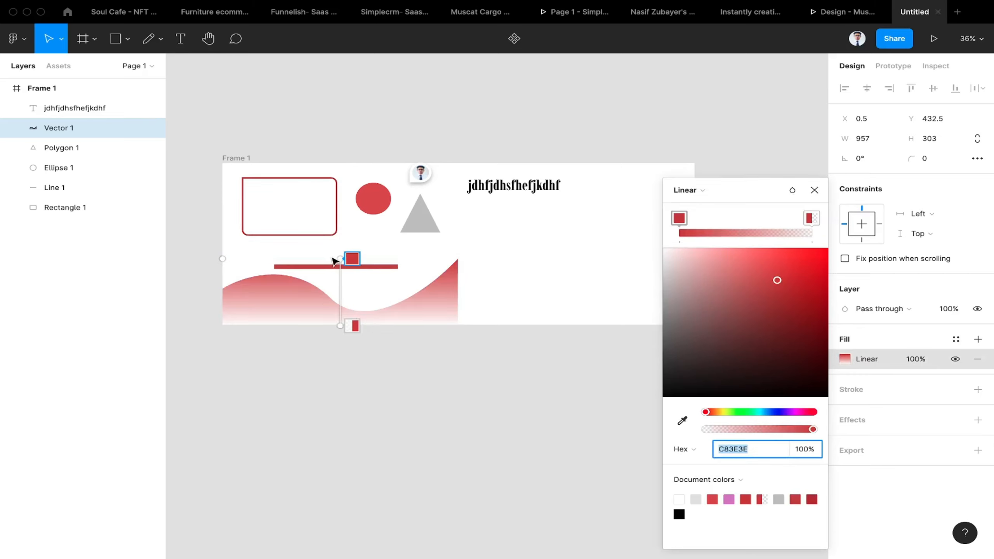
click(247, 290)
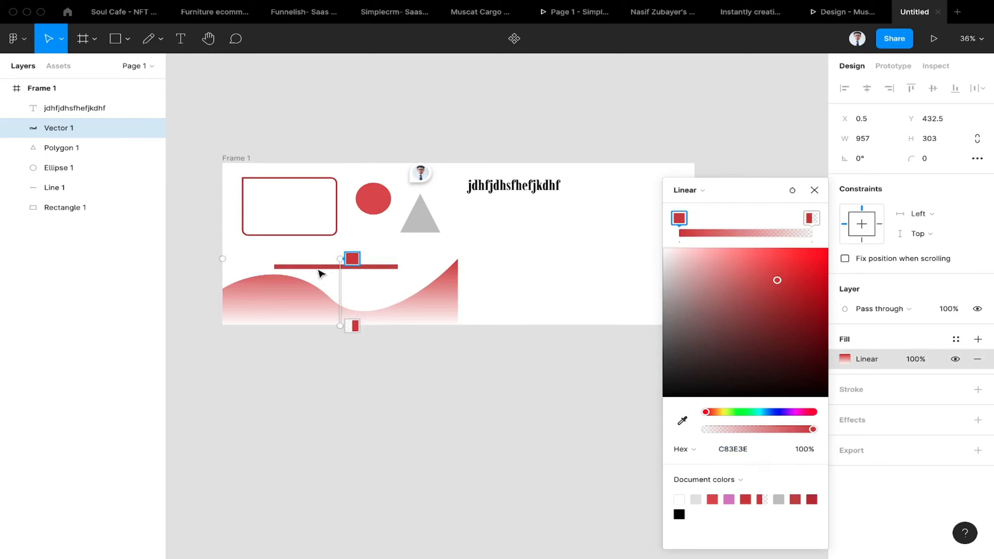
drag(341, 259, 216, 291)
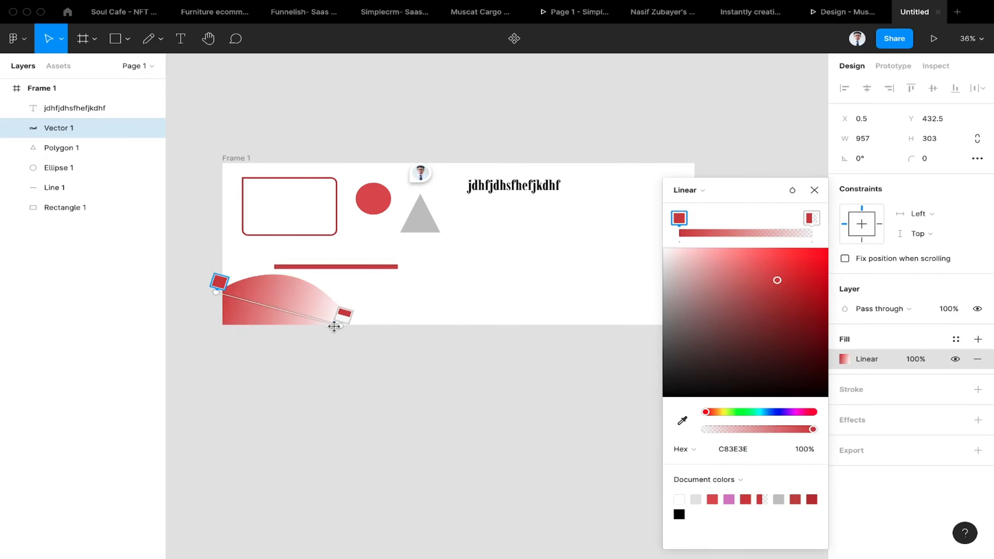
drag(340, 324, 547, 292)
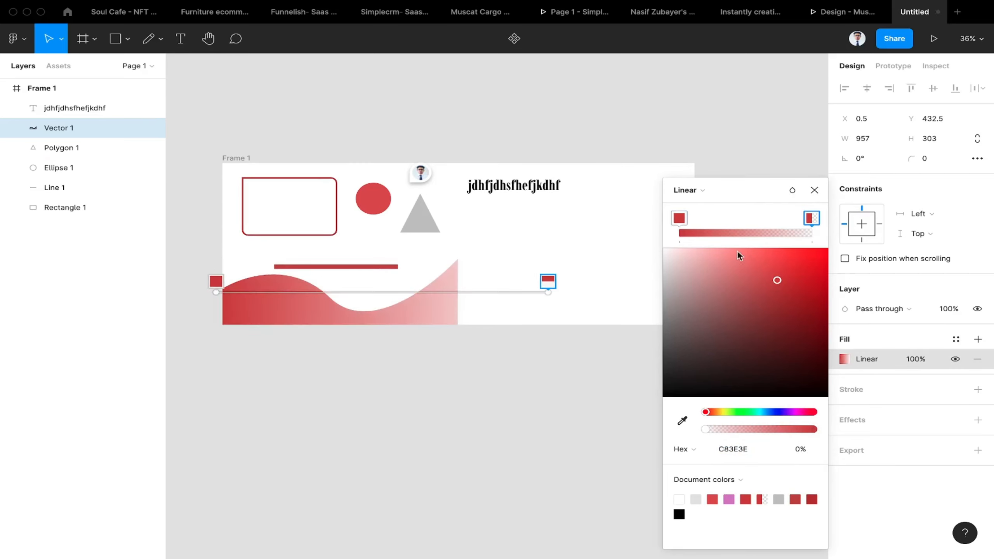
Step: Recolor the wave's gradient with 3A3030 at the start stop and a light red at the transparent end stop
click(681, 228)
drag(765, 279, 692, 362)
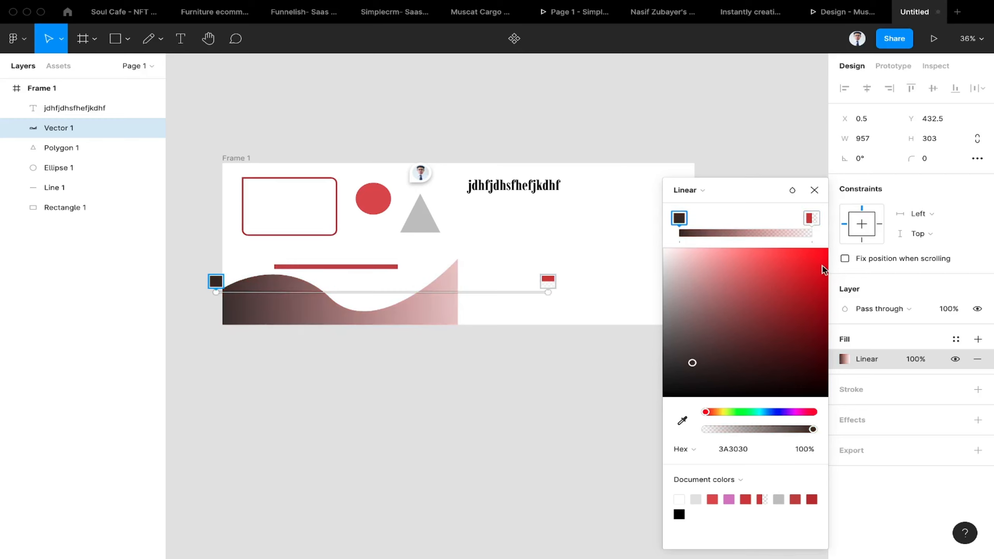
click(808, 218)
drag(767, 324, 733, 276)
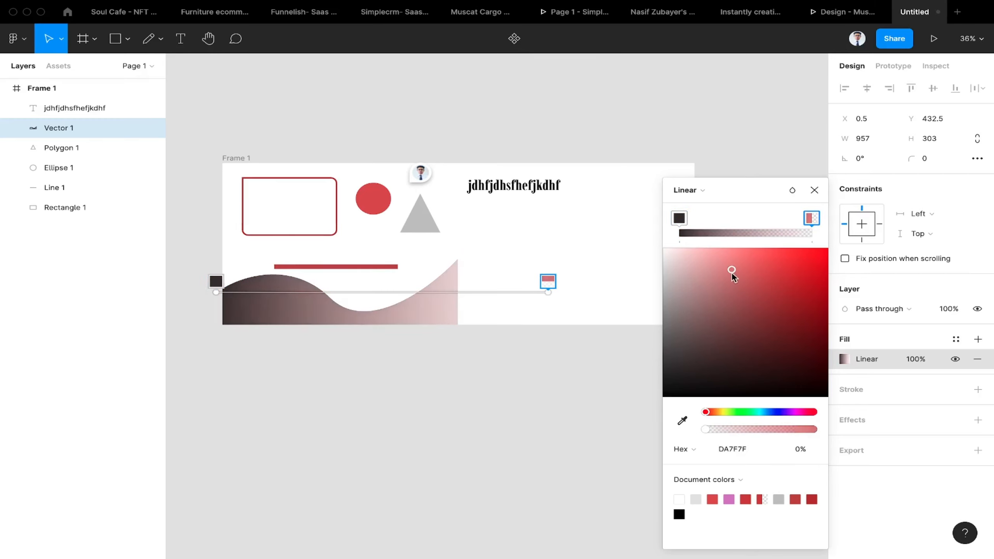
Step: Add a stop near the middle of the wave's gradient and set its color to blue 3964D4
click(743, 234)
drag(747, 301, 765, 348)
click(773, 412)
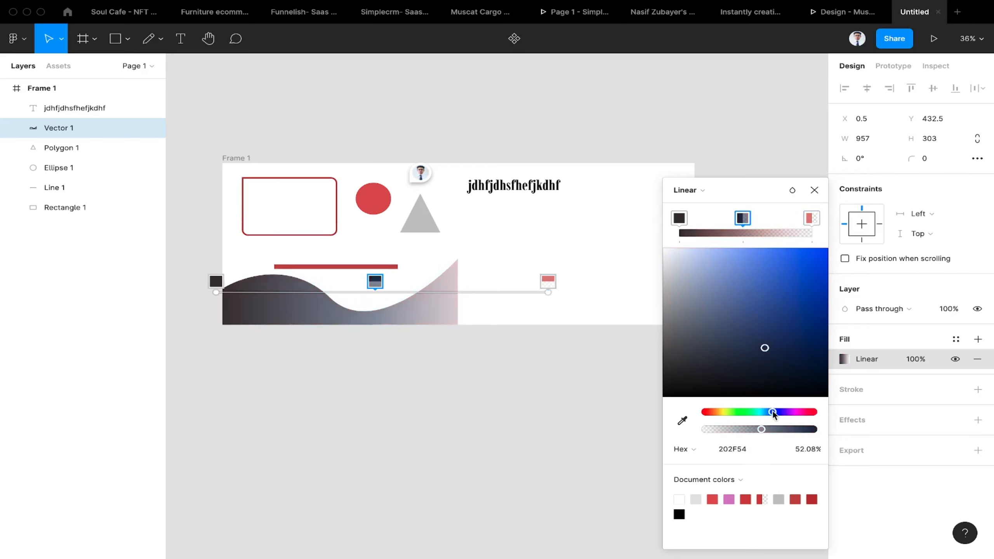
click(784, 273)
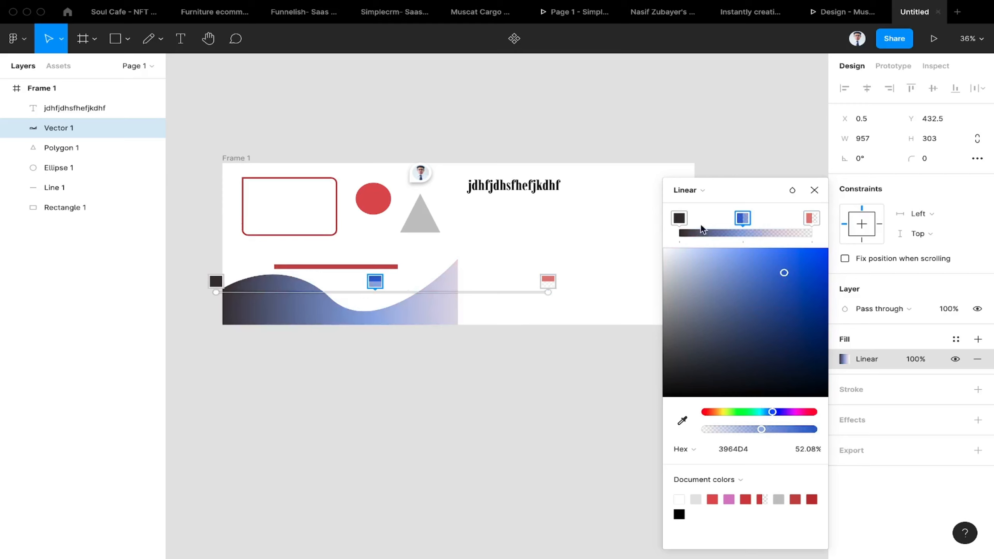
Step: Switch the wave's gradient type to Radial, then Angular, and finally Diamond
click(722, 193)
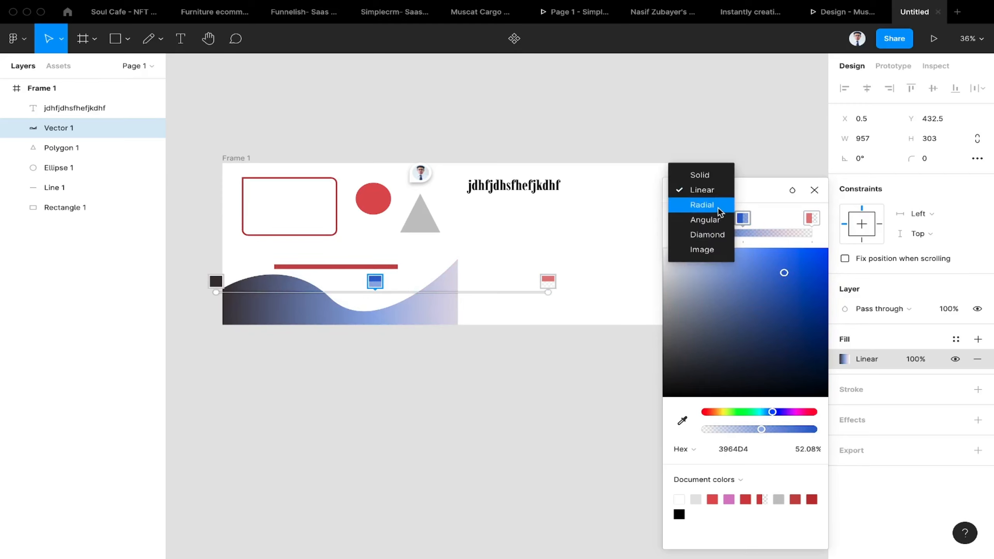
click(720, 205)
click(704, 194)
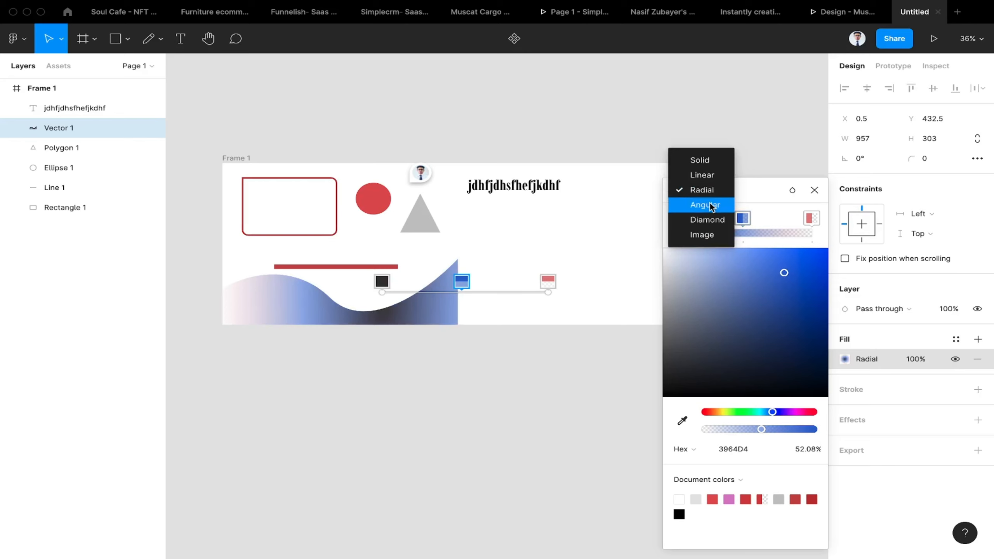
click(709, 204)
click(712, 197)
click(708, 205)
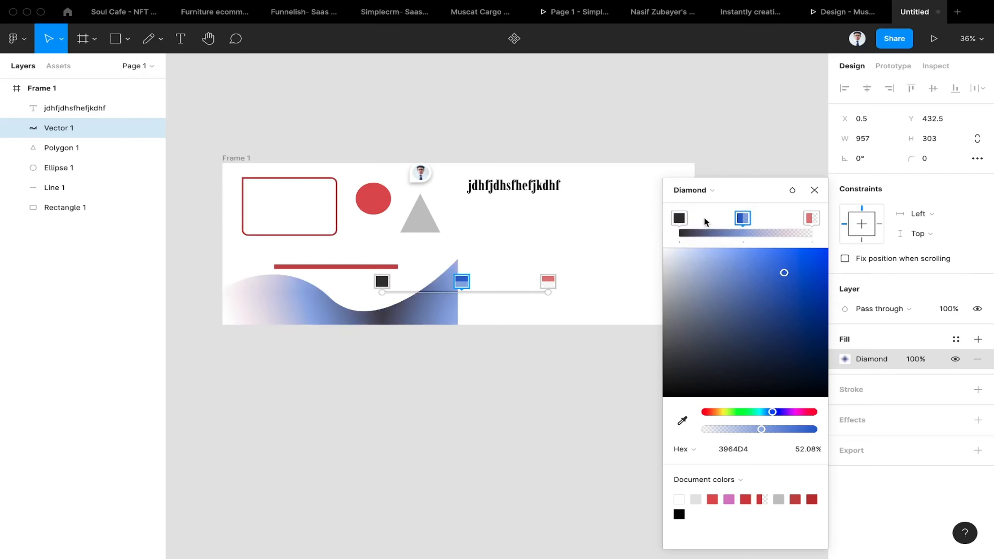
Step: Add a second blue stop to the Diamond gradient and swing its end handle to just outside the wave's left edge
click(749, 234)
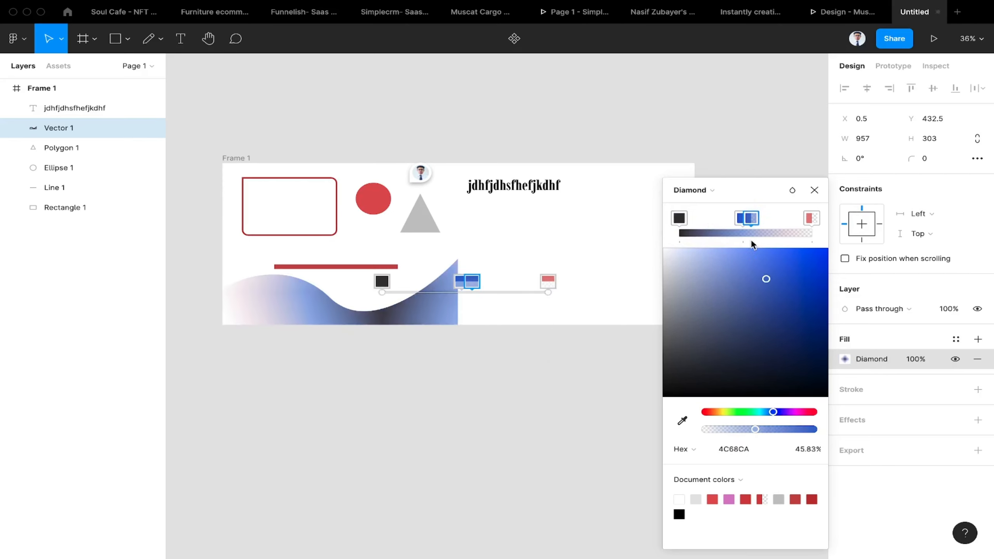
click(382, 281)
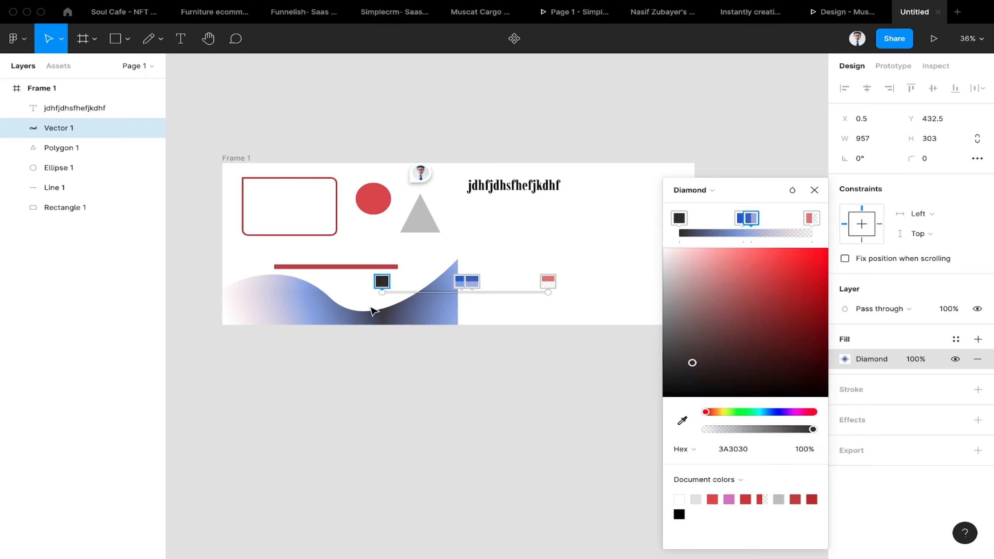
drag(550, 292, 213, 288)
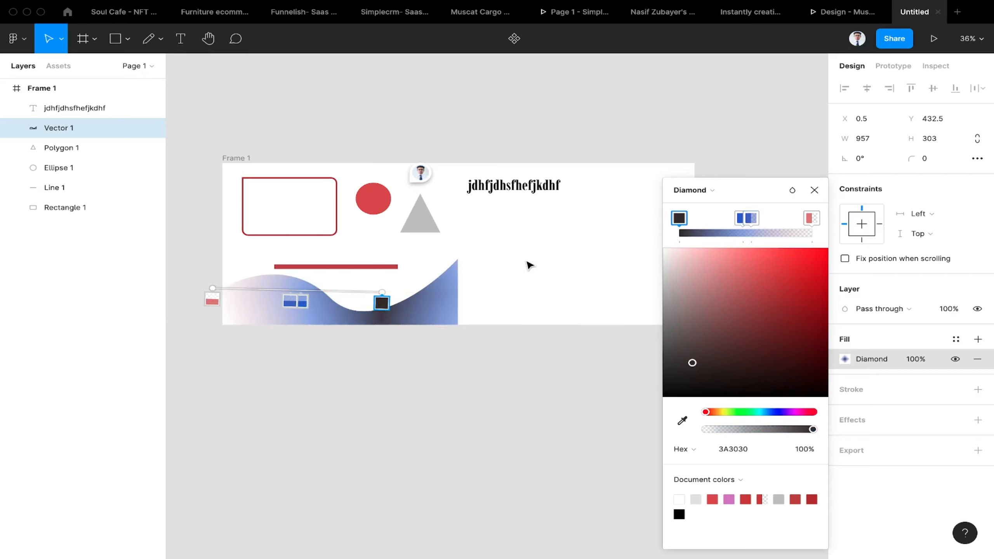
click(817, 191)
click(531, 115)
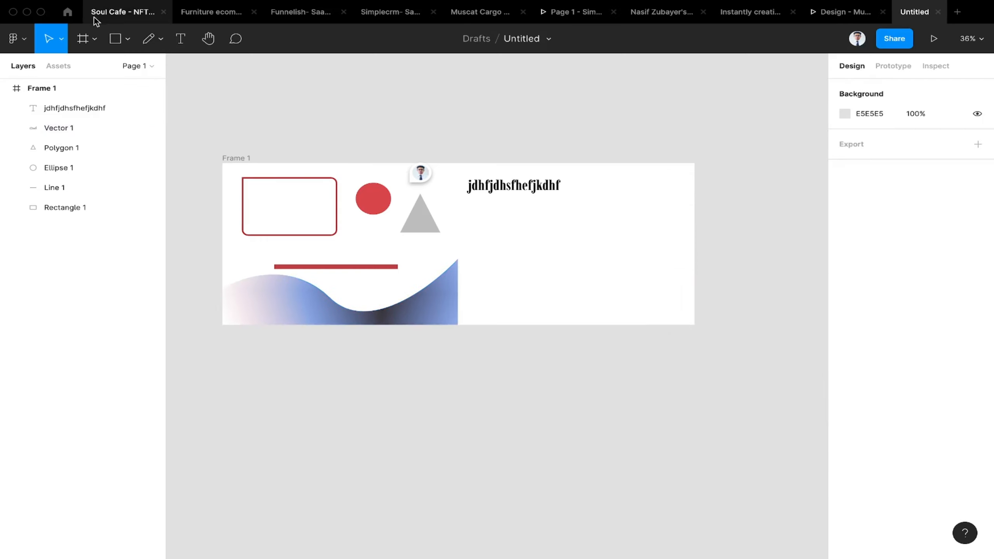
Step: Draw a rectangle of about 664 × 282 below the sample text and fill it with white FFFFFF
click(112, 38)
scroll(697, 326, up, 2)
drag(453, 209, 648, 282)
click(606, 262)
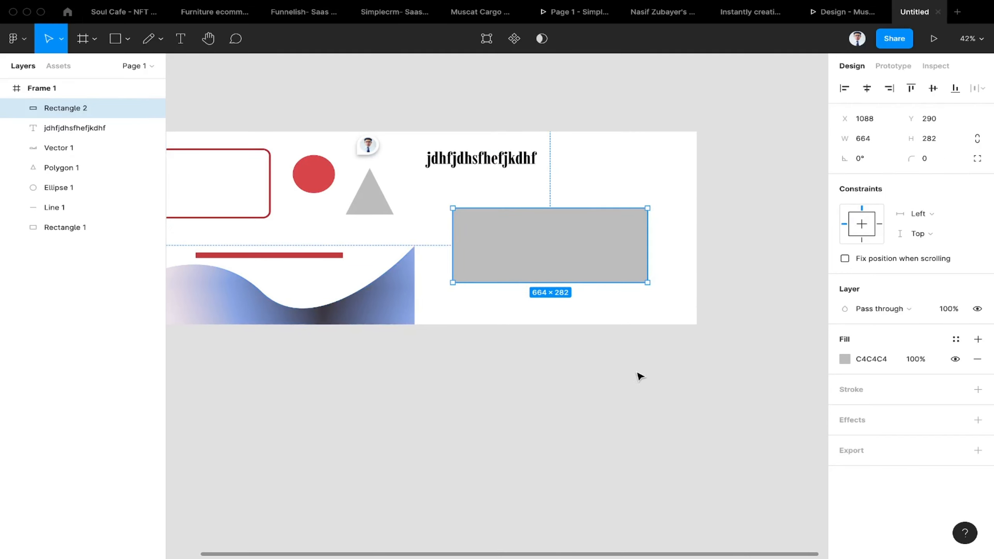
click(845, 359)
drag(700, 270, 648, 202)
click(754, 364)
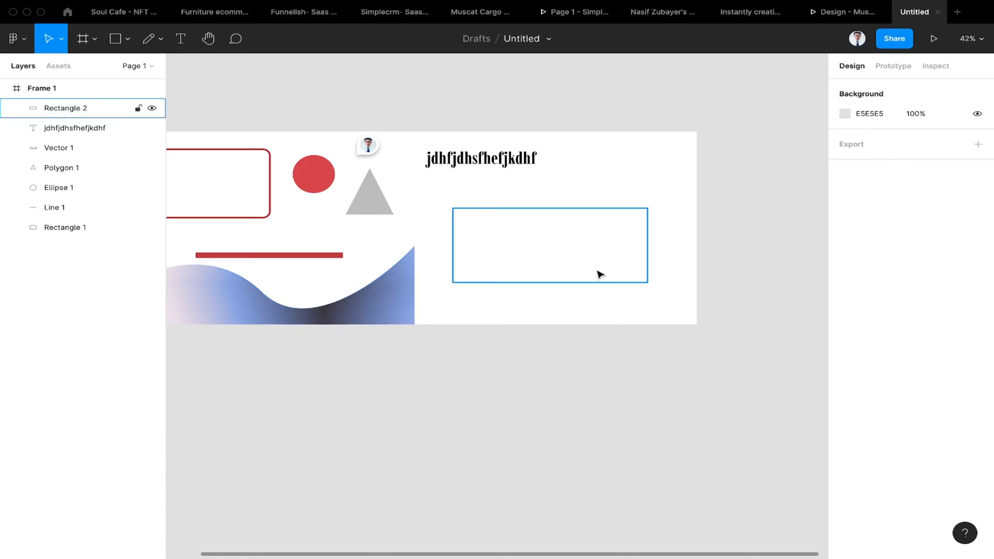
Step: Add a drop shadow to the white rectangle with a blur of 104
click(595, 252)
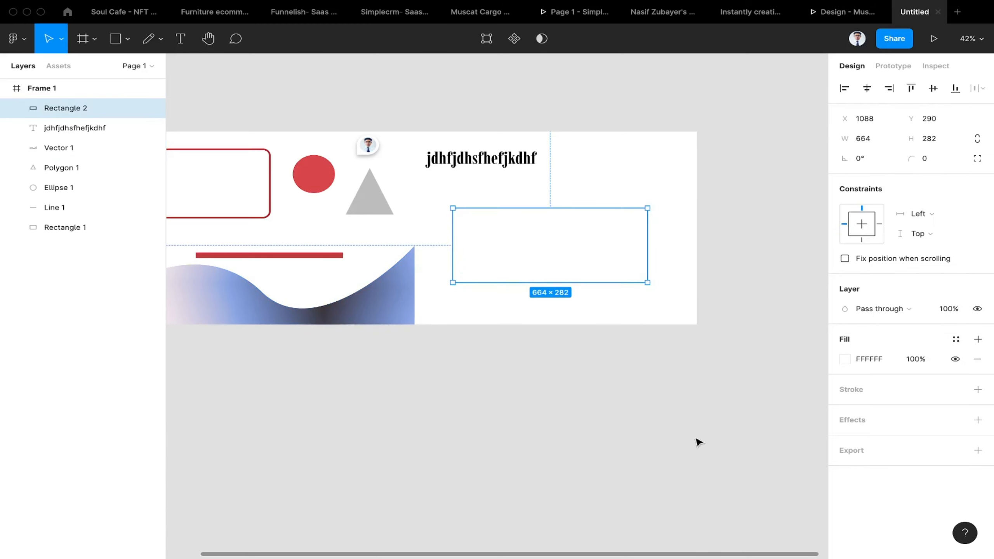
click(978, 420)
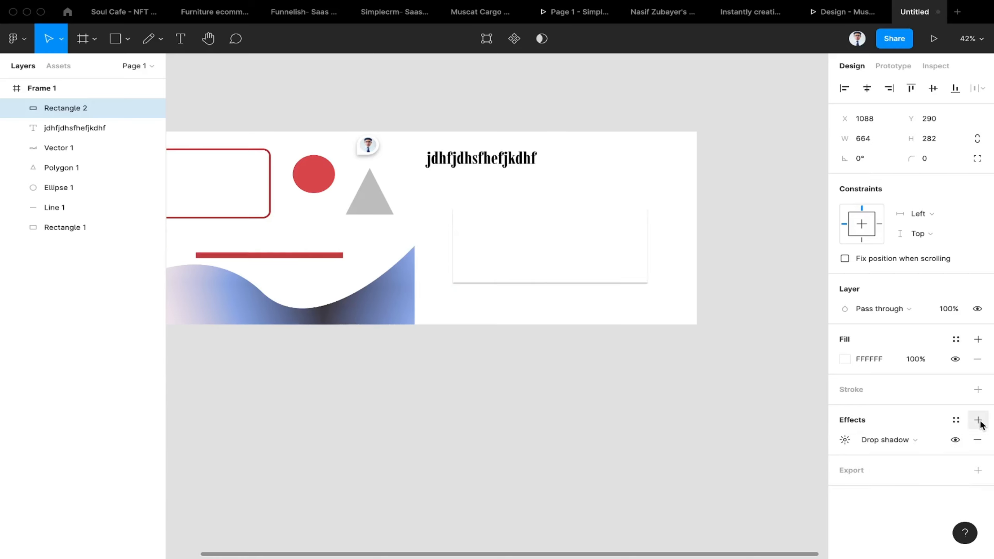
click(846, 440)
click(779, 472)
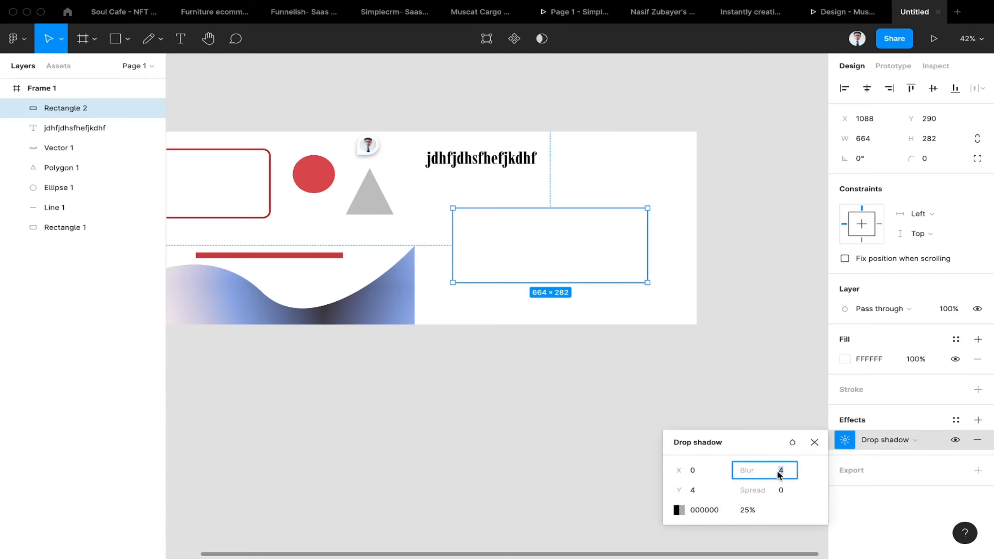
text(44)
key(Return)
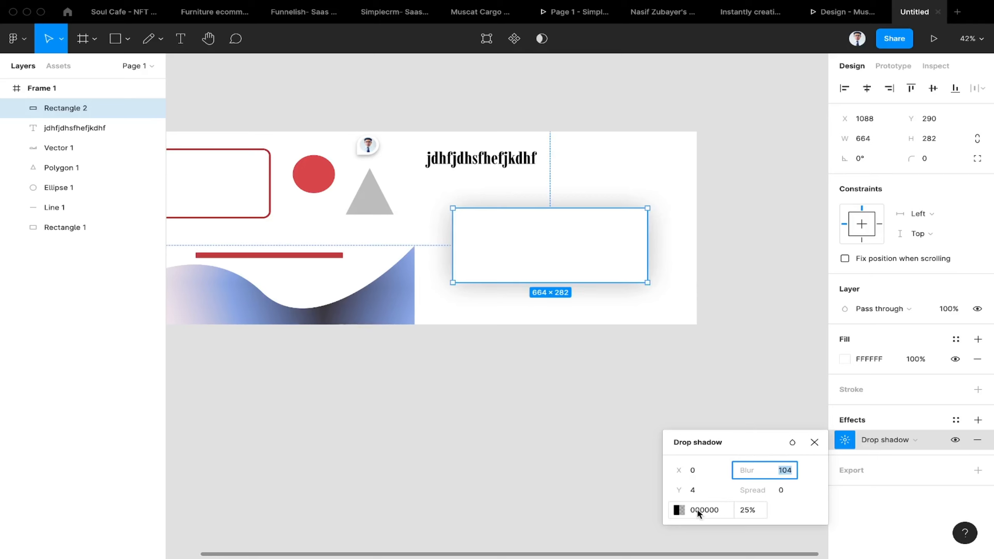
Step: Set the rectangle's shadow color to DB4F4F at 6% opacity
click(676, 510)
drag(634, 256, 603, 269)
click(748, 510)
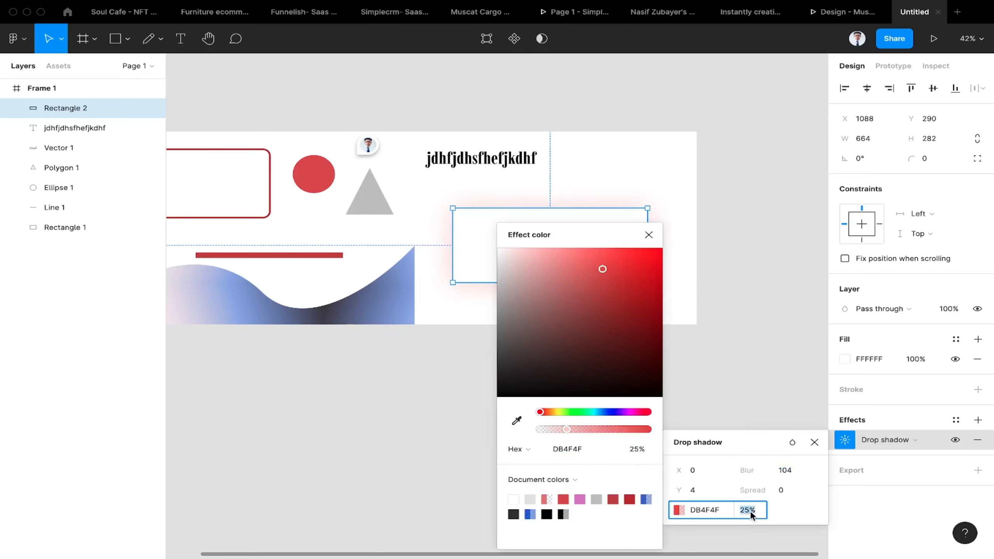
click(765, 326)
click(565, 279)
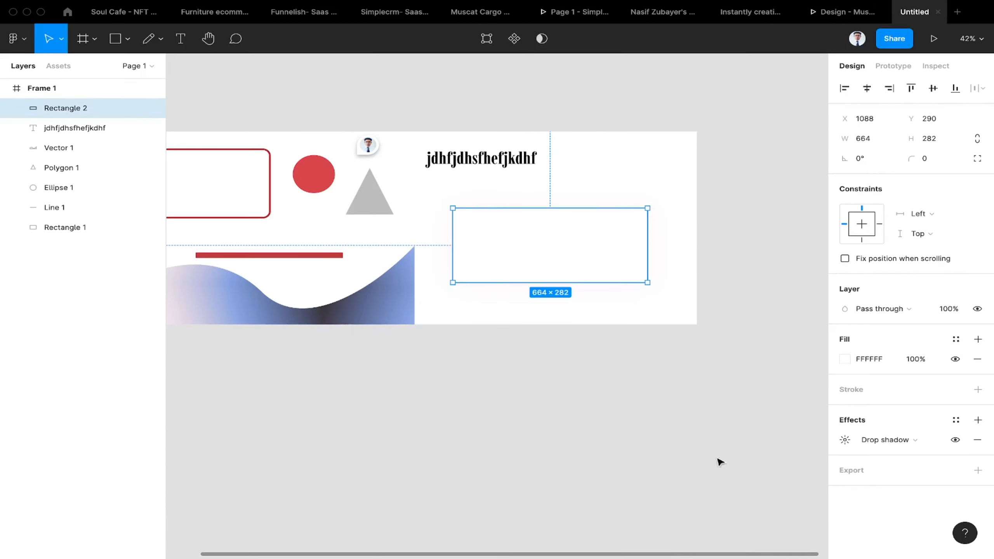
Step: Offset the rectangle's drop shadow to X 70 and Y 84
click(845, 439)
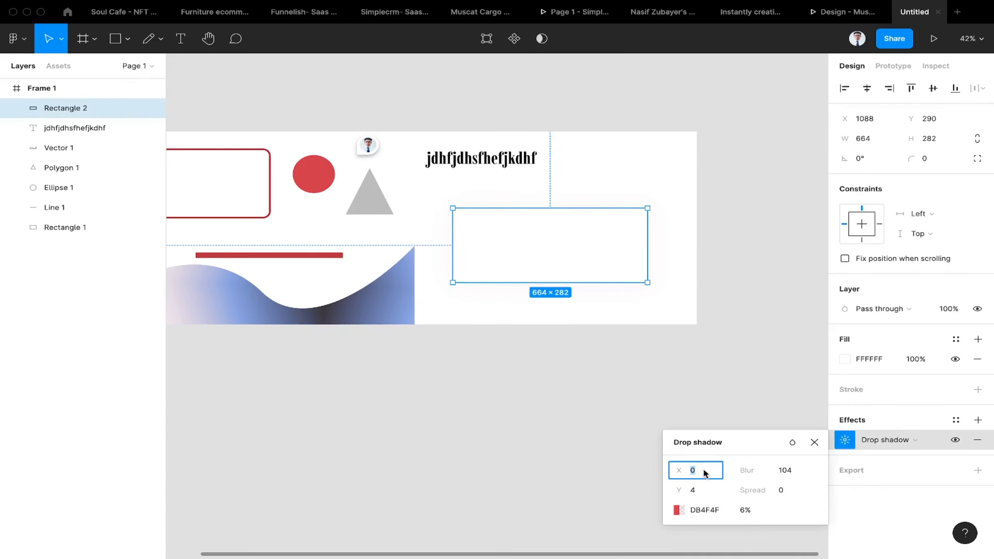
text(20)
key(Return)
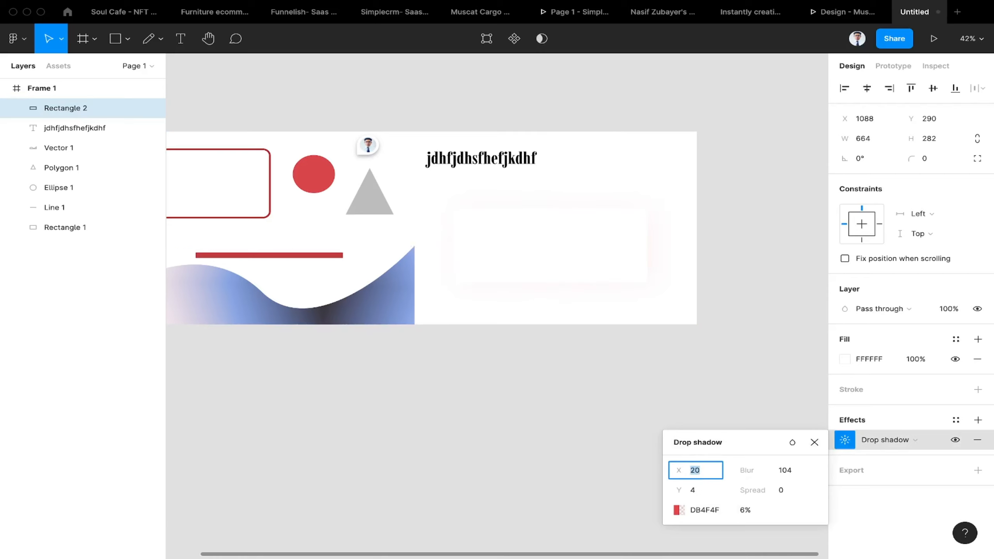
click(696, 491)
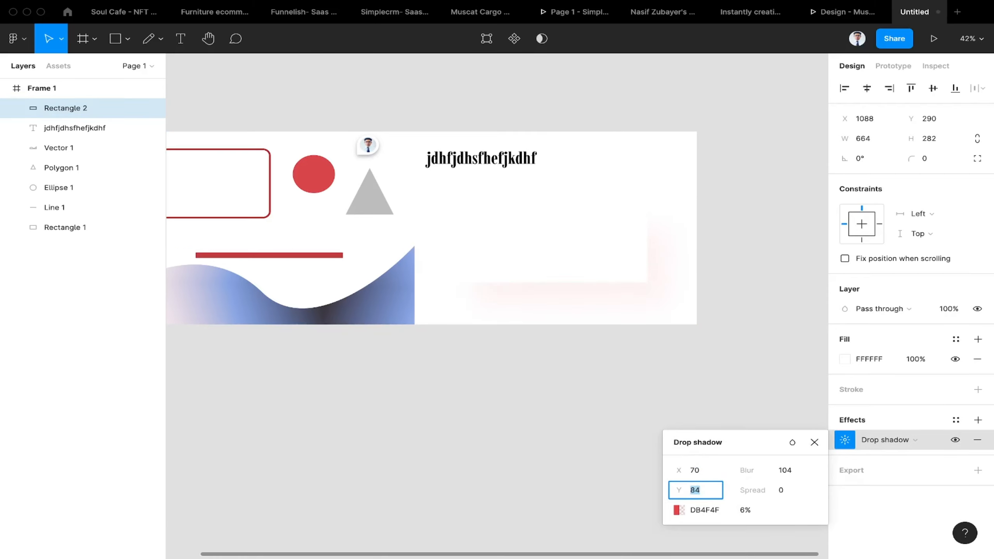
Step: Set the white rectangle's drop shadow color to D80000 at 76% opacity
click(678, 509)
click(658, 271)
drag(660, 276, 664, 271)
click(754, 511)
key(shift+Up)
key(shift+Up)
key(shift+Up)
key(shift+Up)
key(shift+Up)
key(shift+Up)
key(shift+Up)
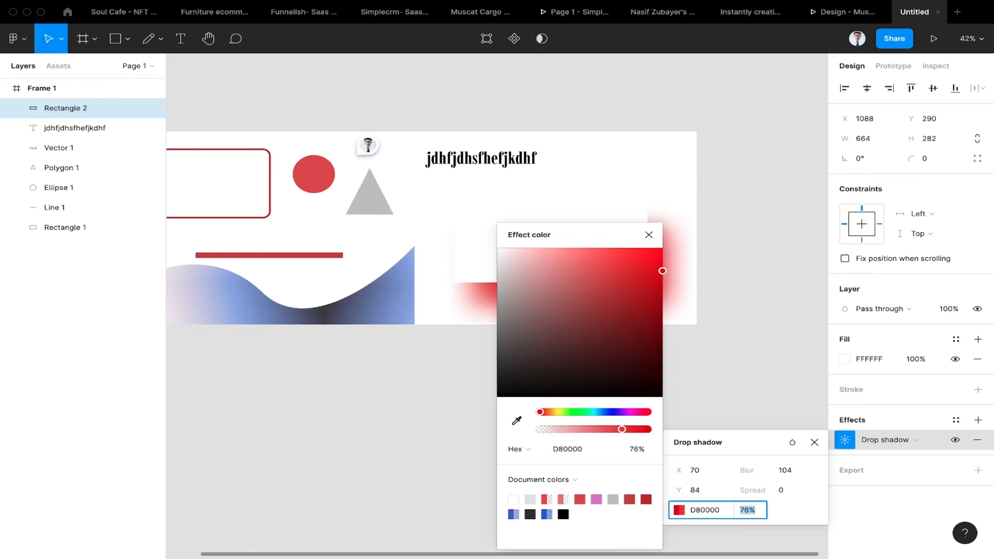
click(649, 234)
click(728, 282)
click(581, 249)
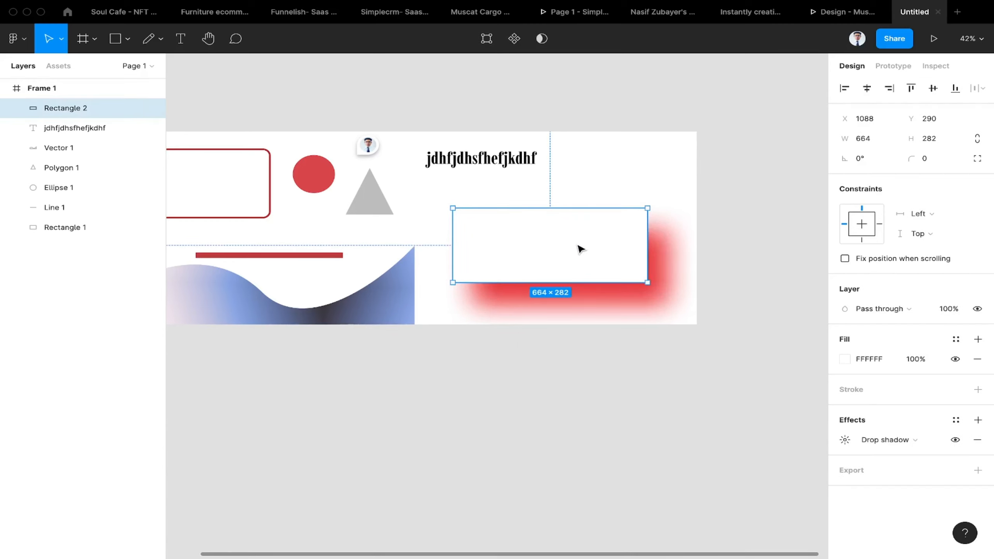
Step: Remove the rectangle's drop shadow and set its fill to red FF4242
click(977, 441)
click(632, 393)
click(573, 253)
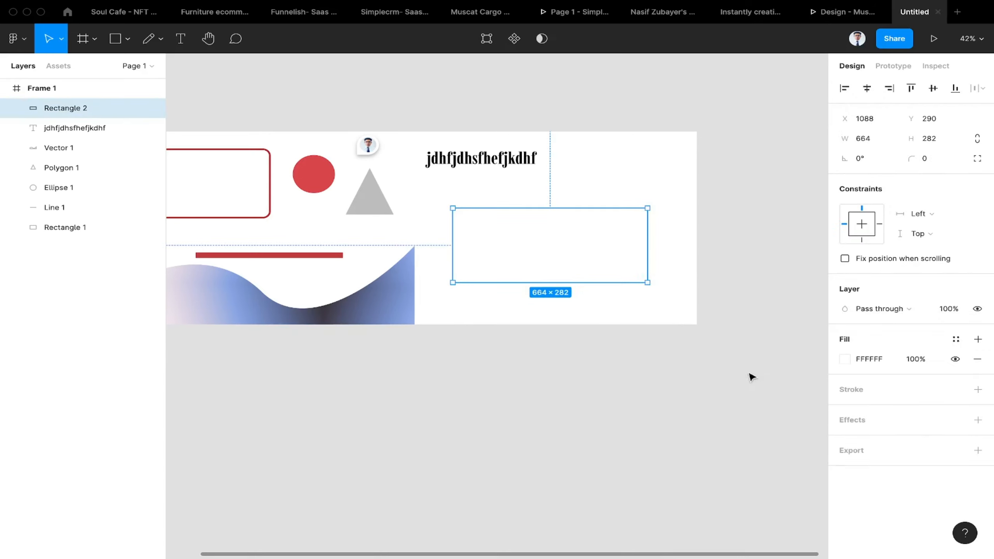
click(844, 359)
click(785, 250)
click(773, 206)
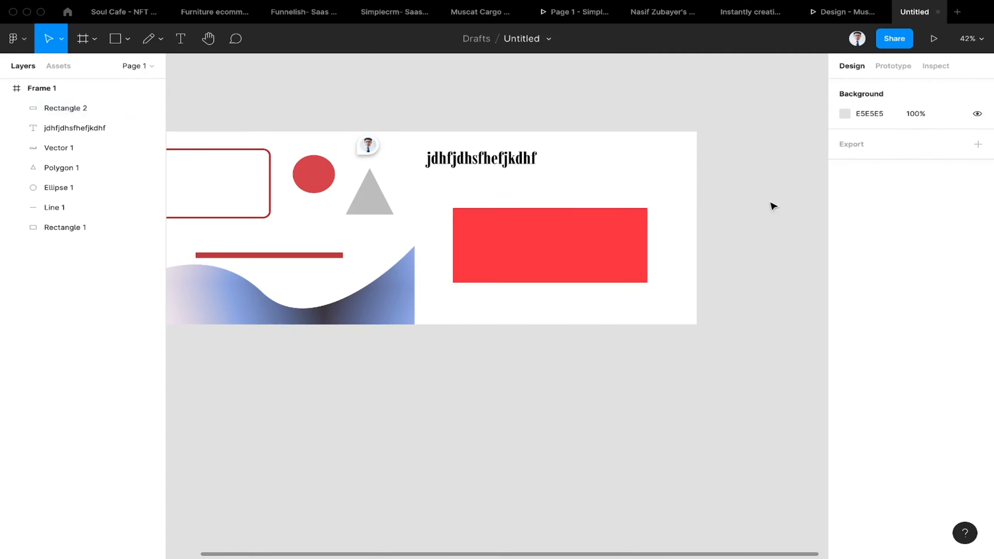
Step: Add an effect to the red rectangle and set its type to Layer blur
click(634, 223)
click(978, 419)
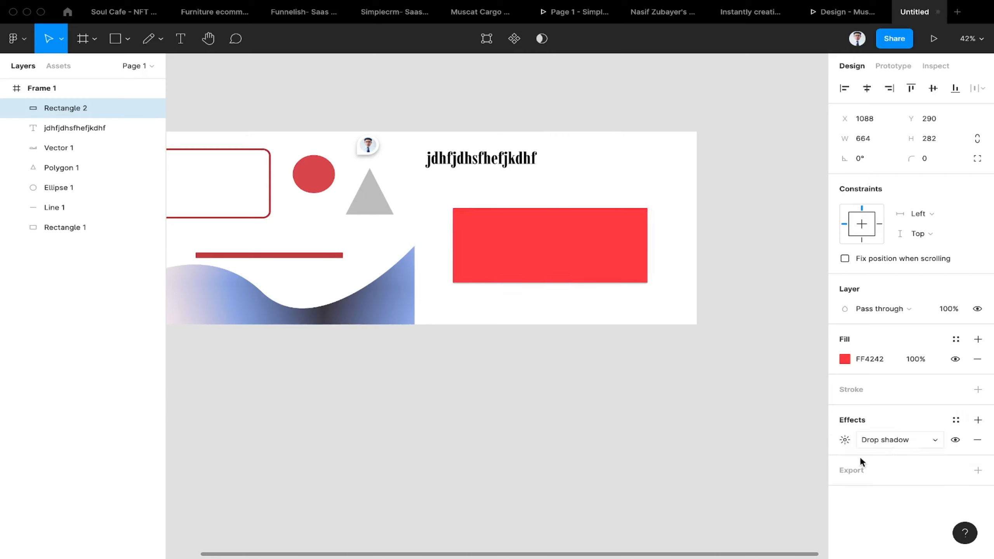
click(899, 443)
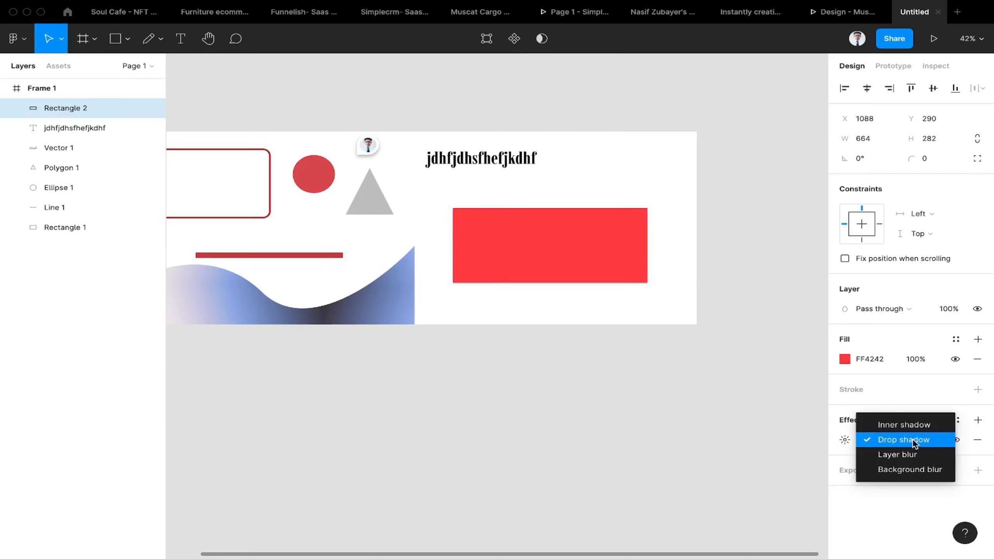
click(894, 456)
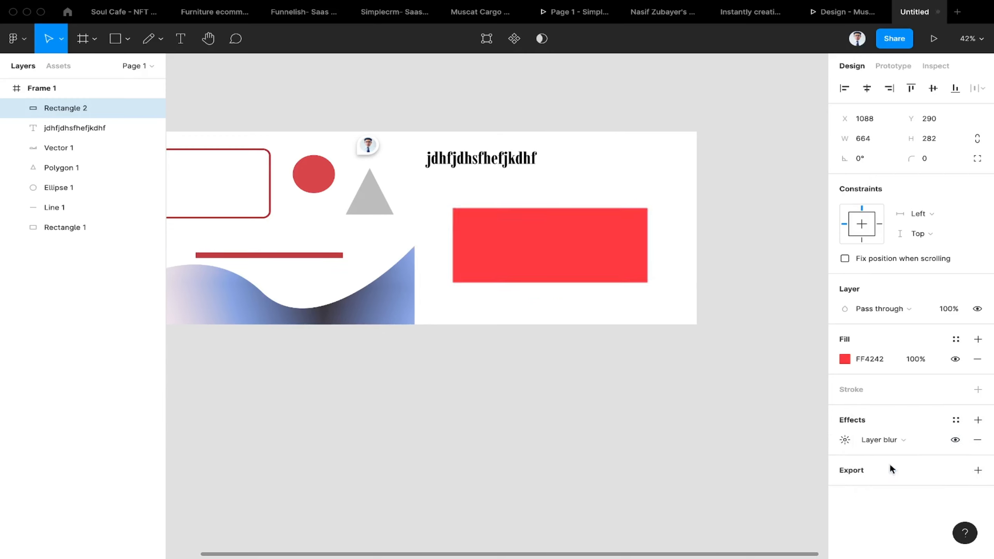
Step: Set the red rectangle's layer blur to 4000
click(844, 445)
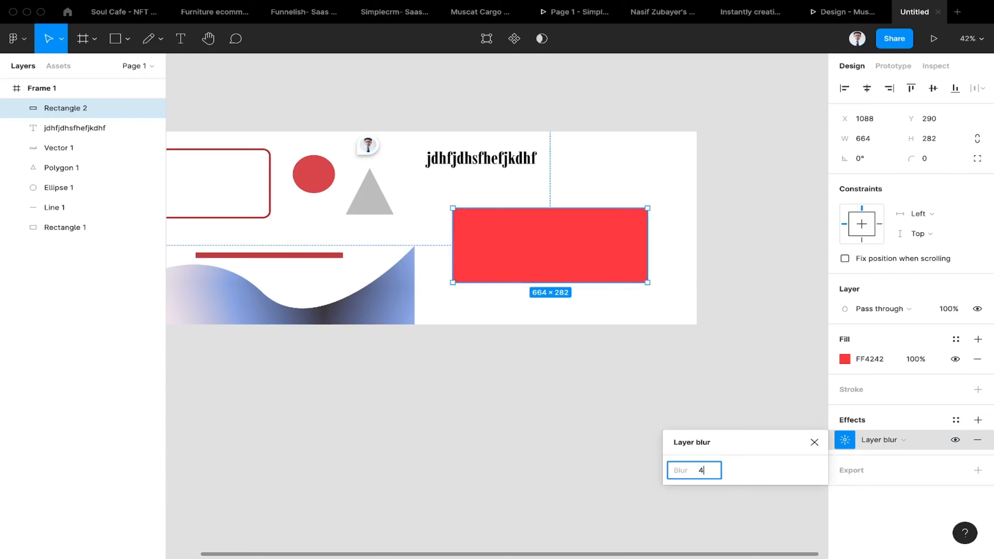
text(4000)
key(Return)
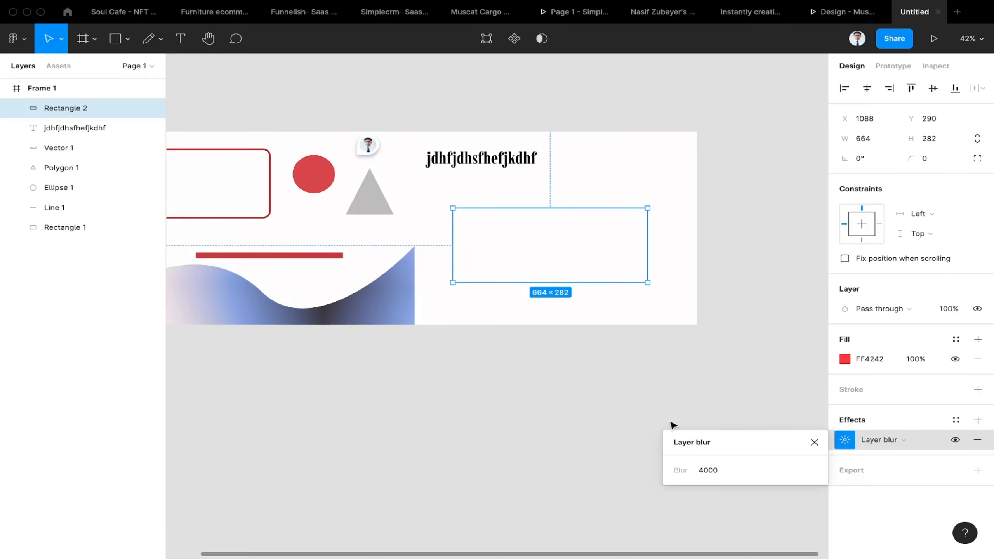
Step: Set the red rectangle's layer blur to 300
click(714, 472)
text(3)
key(Return)
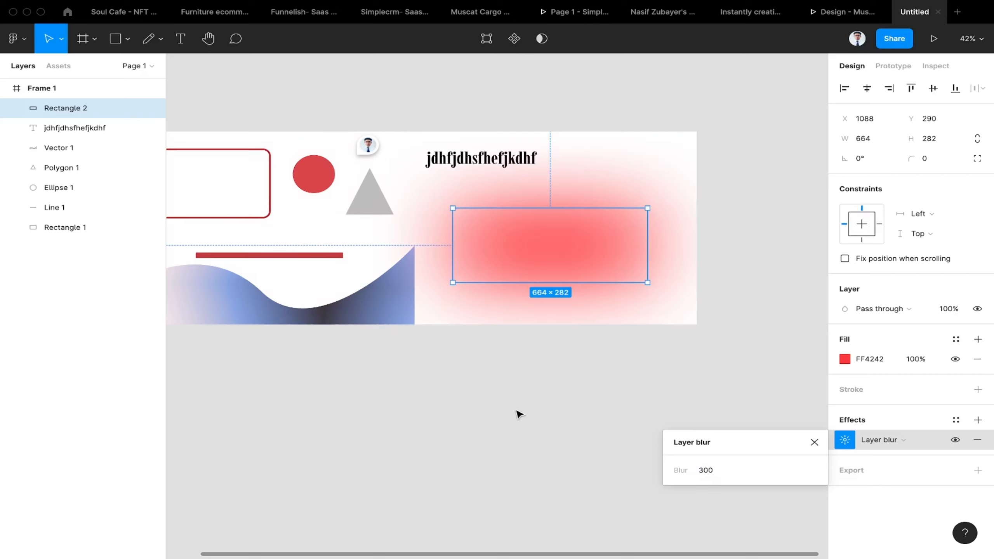
click(517, 411)
scroll(542, 379, down, 1)
Step: Enlarge the blurred rectangle to about 664 × 446 and place it at about X 1072, Y 329
click(626, 238)
click(707, 290)
scroll(564, 262, down, 2)
click(563, 262)
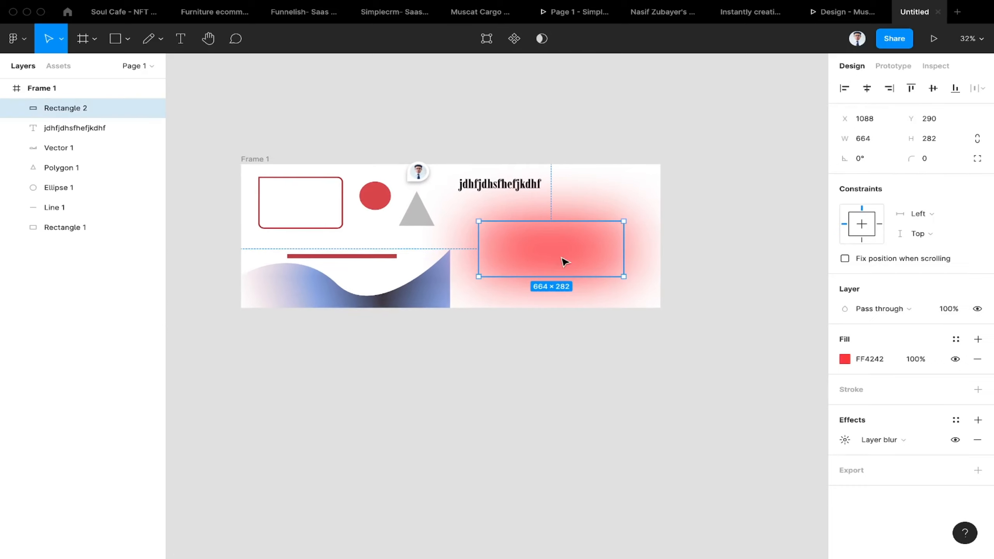
drag(596, 277, 573, 267)
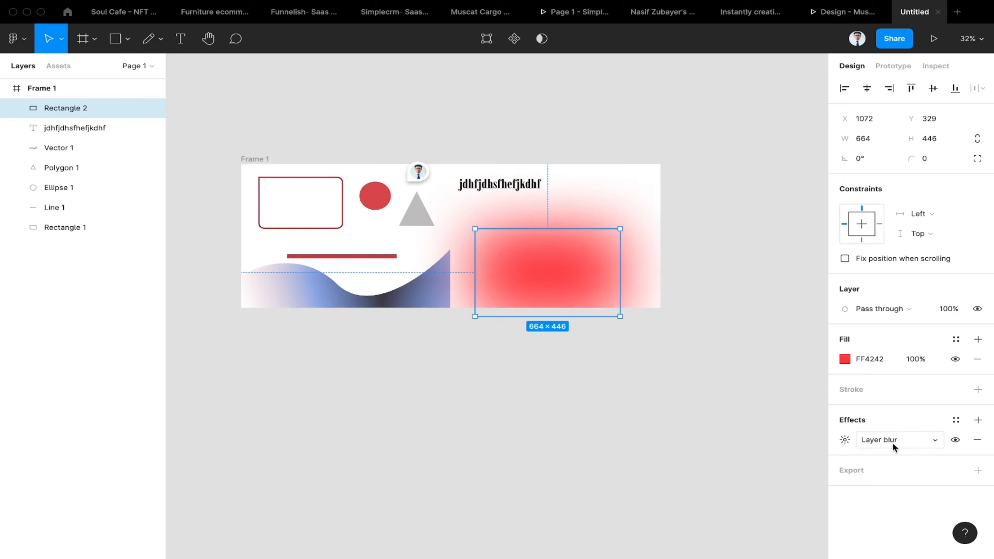
click(845, 440)
click(925, 444)
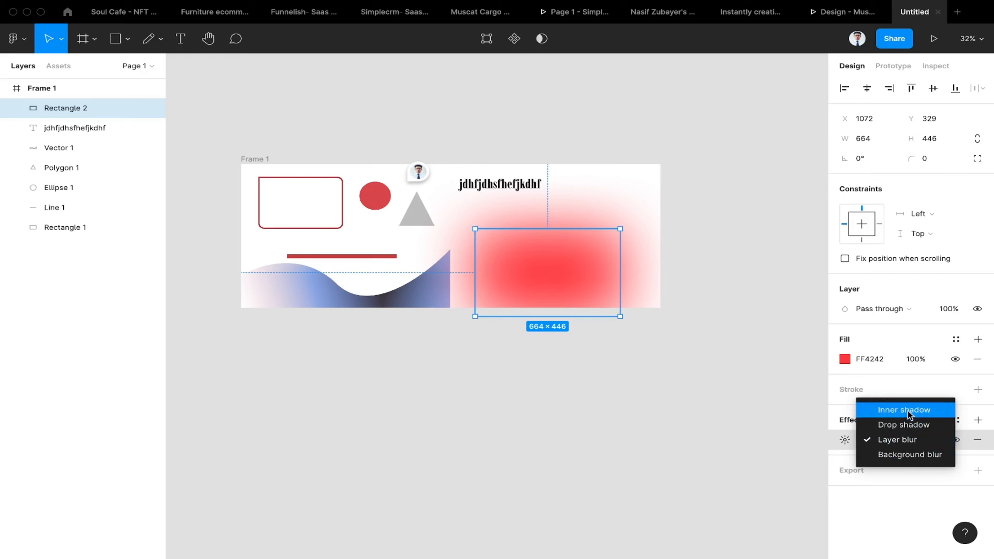
key(Escape)
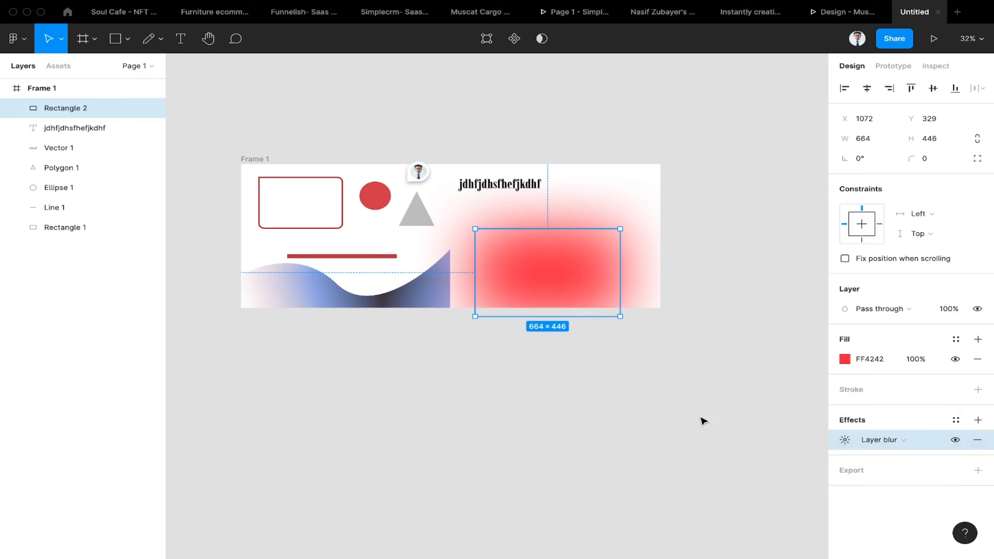
click(886, 442)
key(Escape)
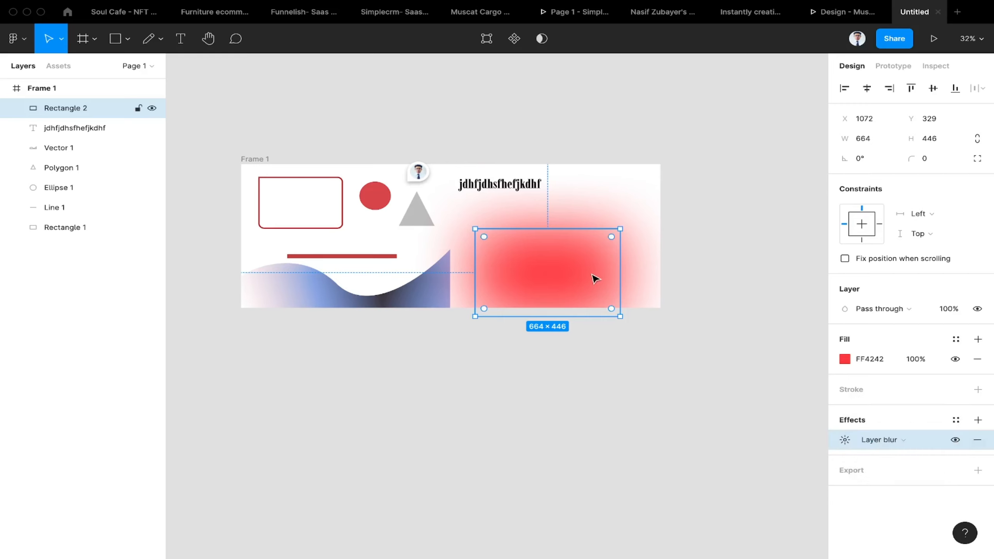
click(669, 379)
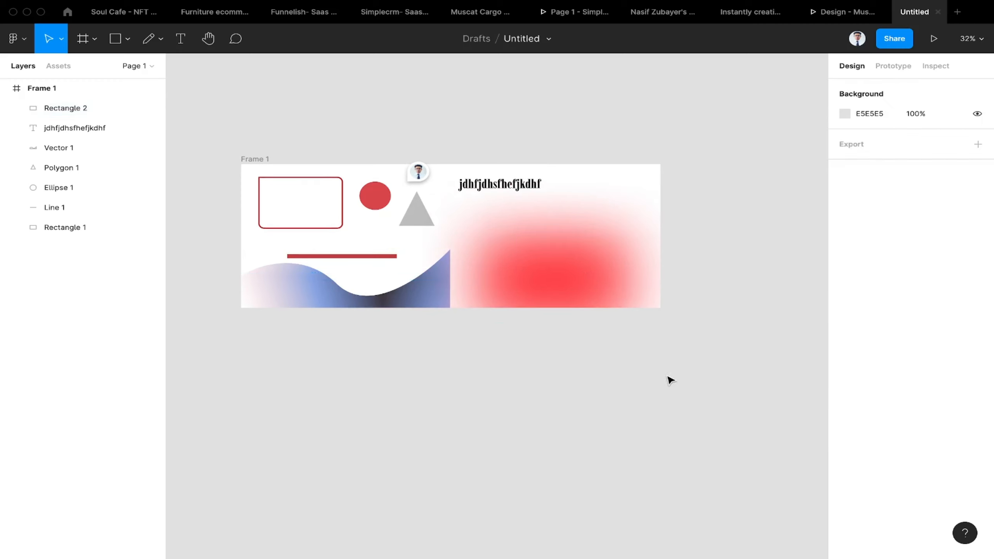
Step: Move the blurred rectangle down to about Y 366 and center it horizontally in the frame
scroll(413, 335, down, 3)
click(547, 281)
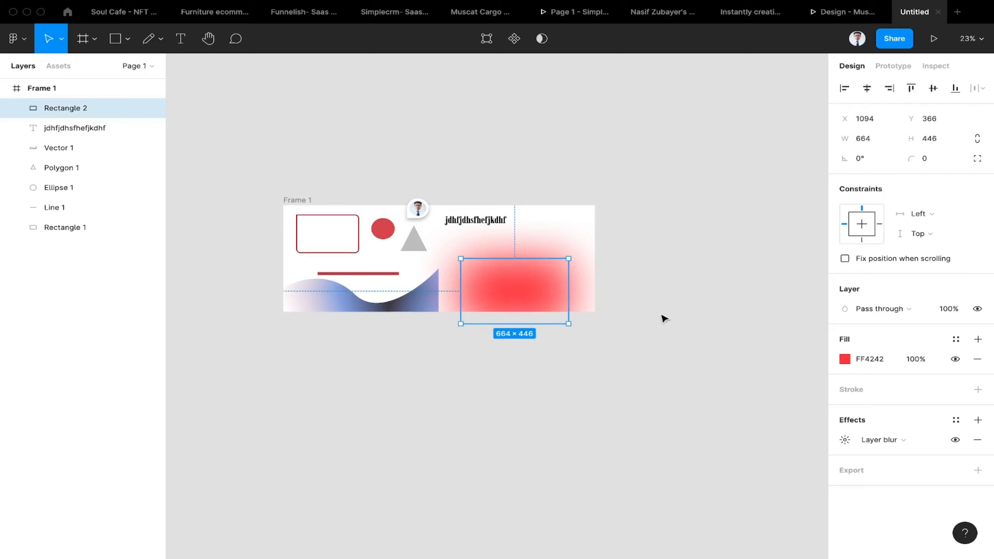
click(738, 317)
click(557, 311)
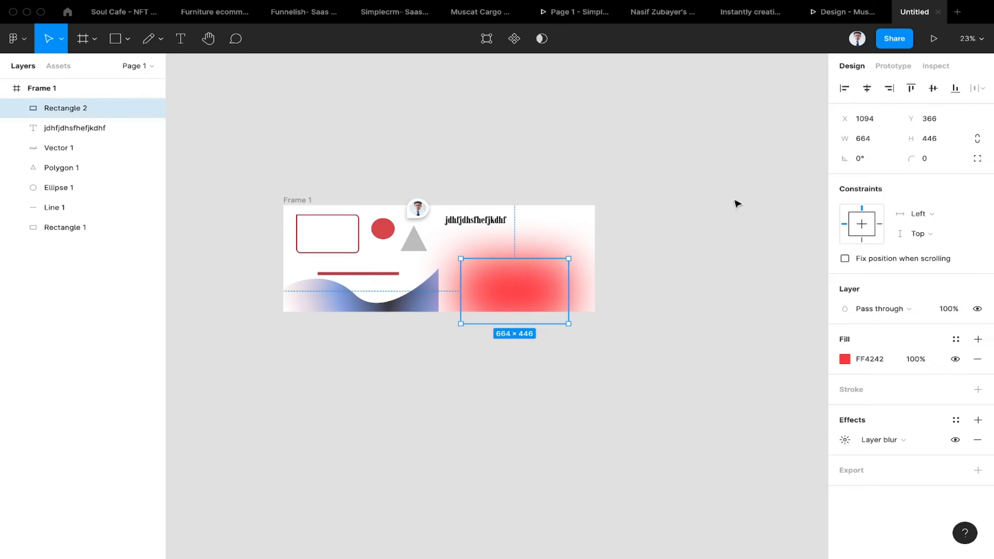
click(864, 91)
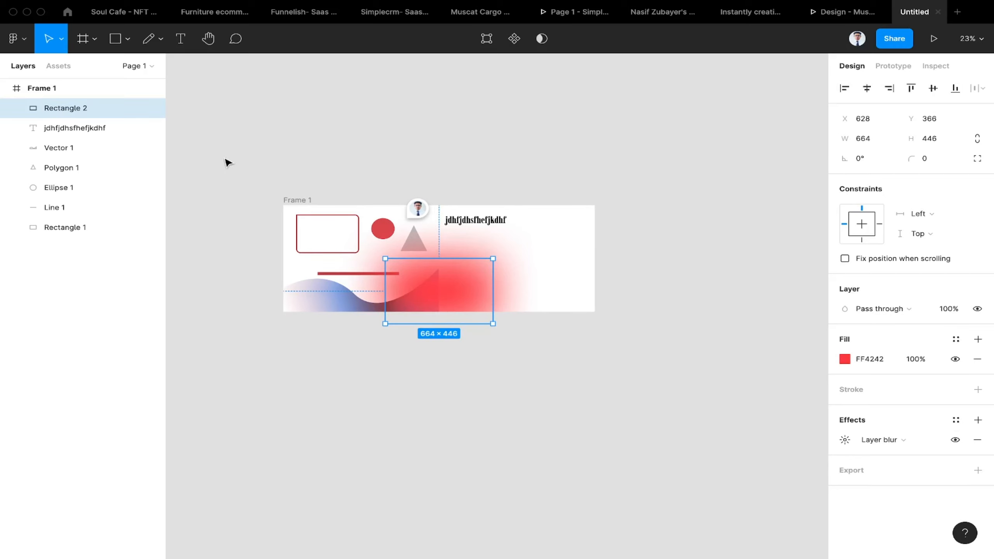
drag(247, 165, 684, 363)
click(231, 148)
drag(231, 148, 661, 361)
click(661, 360)
drag(220, 150, 714, 378)
drag(240, 158, 659, 352)
click(639, 332)
drag(233, 165, 664, 376)
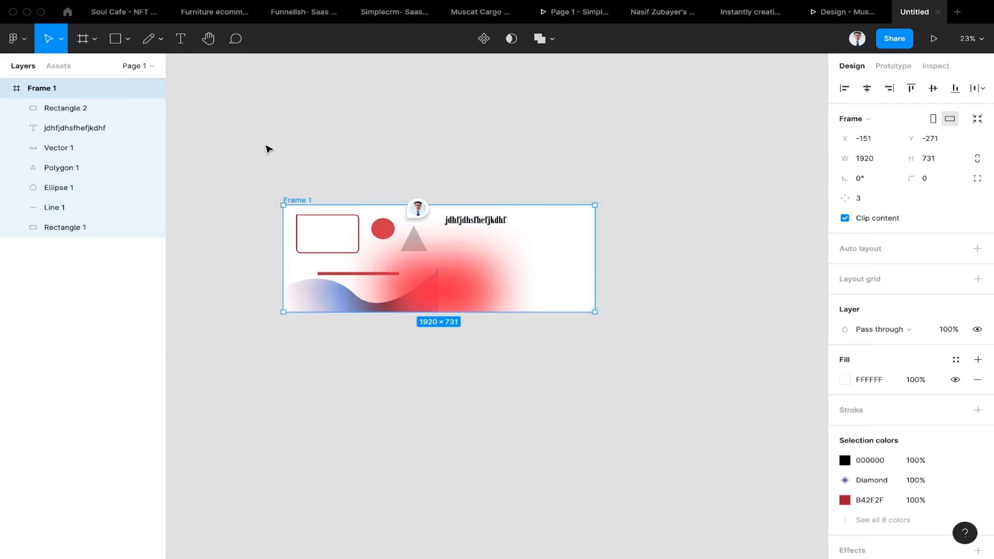
click(250, 152)
drag(225, 153, 719, 395)
click(245, 150)
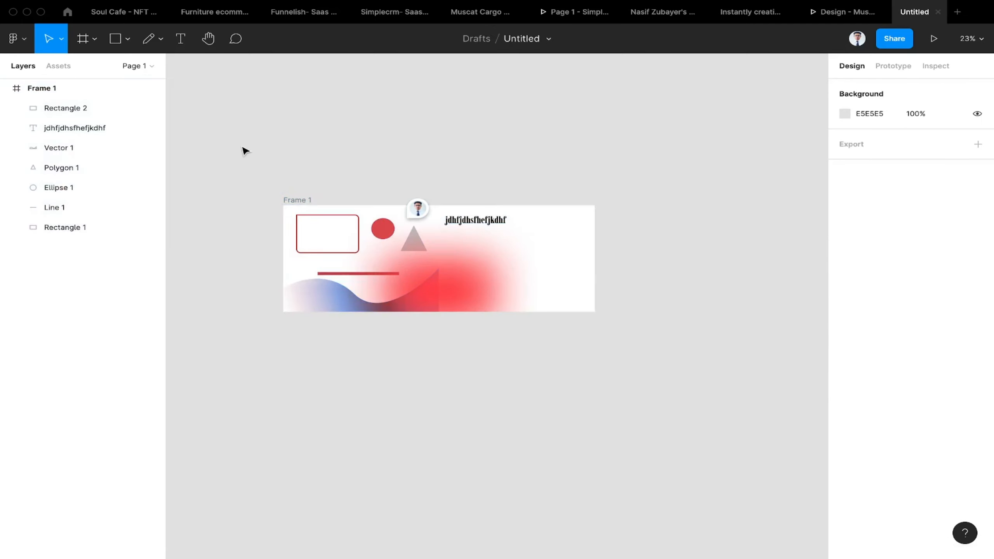
drag(251, 178, 710, 393)
click(730, 375)
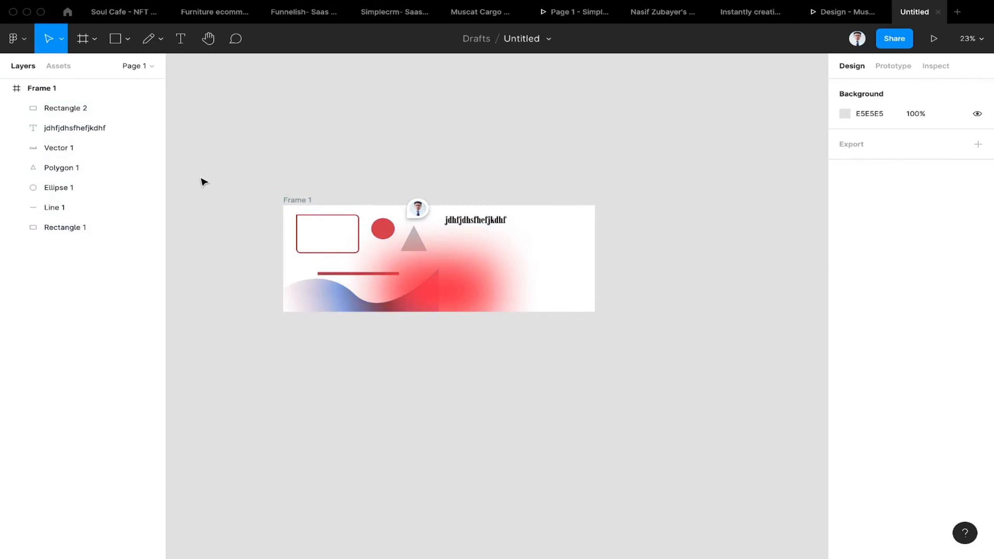
drag(240, 145, 716, 382)
click(240, 154)
drag(220, 141, 677, 376)
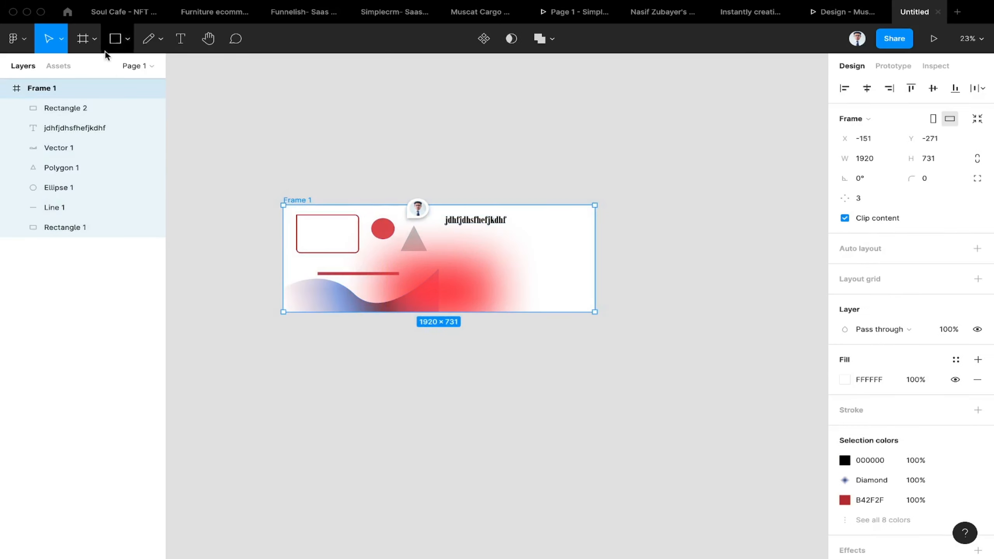